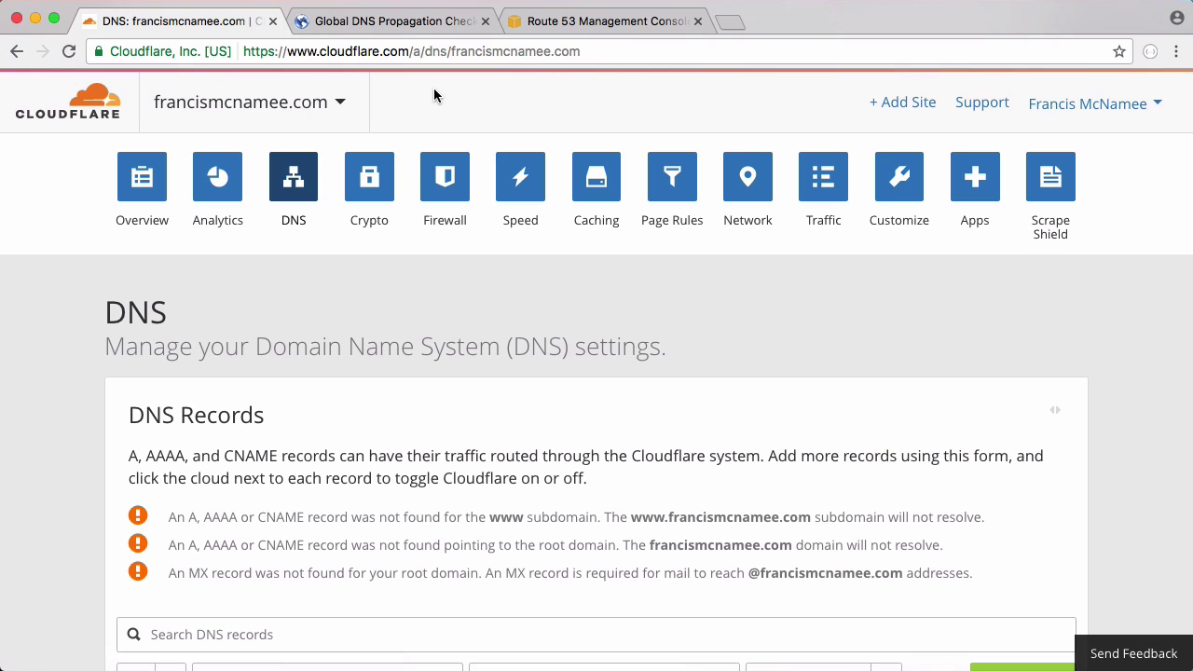
Add a CNAME record for the root (@) of francismcnamee.com pointing to geo.bestspace.co
{"action": "scroll", "coordinate": [472, 306], "scroll_direction": "down", "scroll_amount": 4}
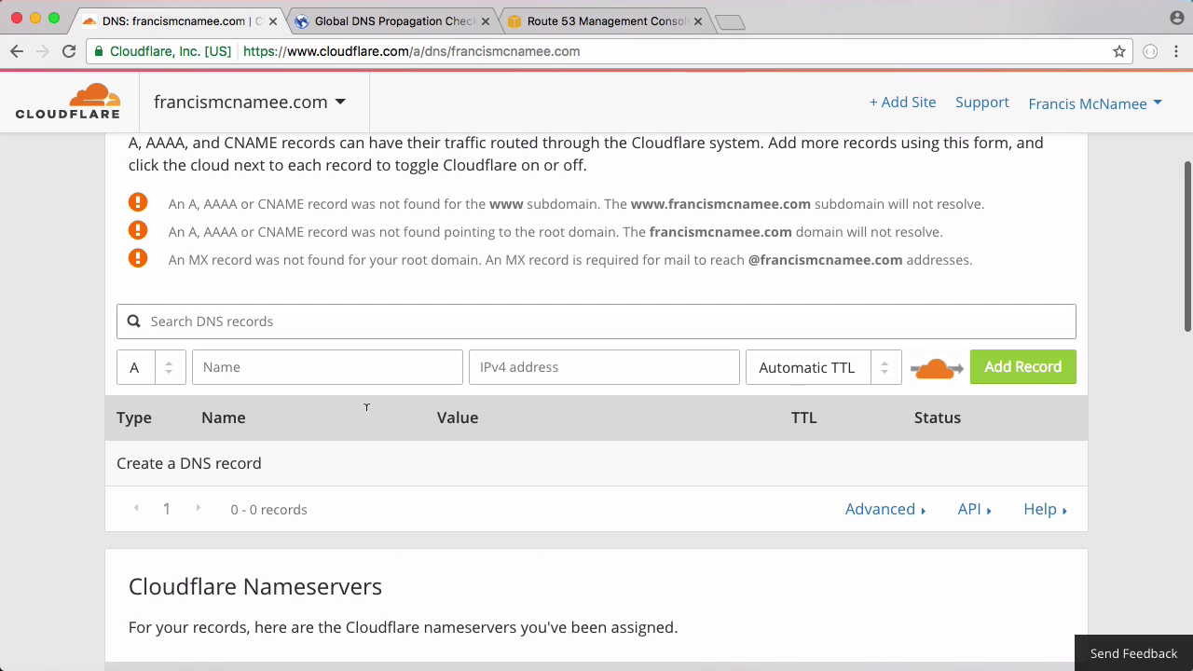
{"action": "left_click", "coordinate": [149, 367]}
{"action": "left_click", "coordinate": [149, 450]}
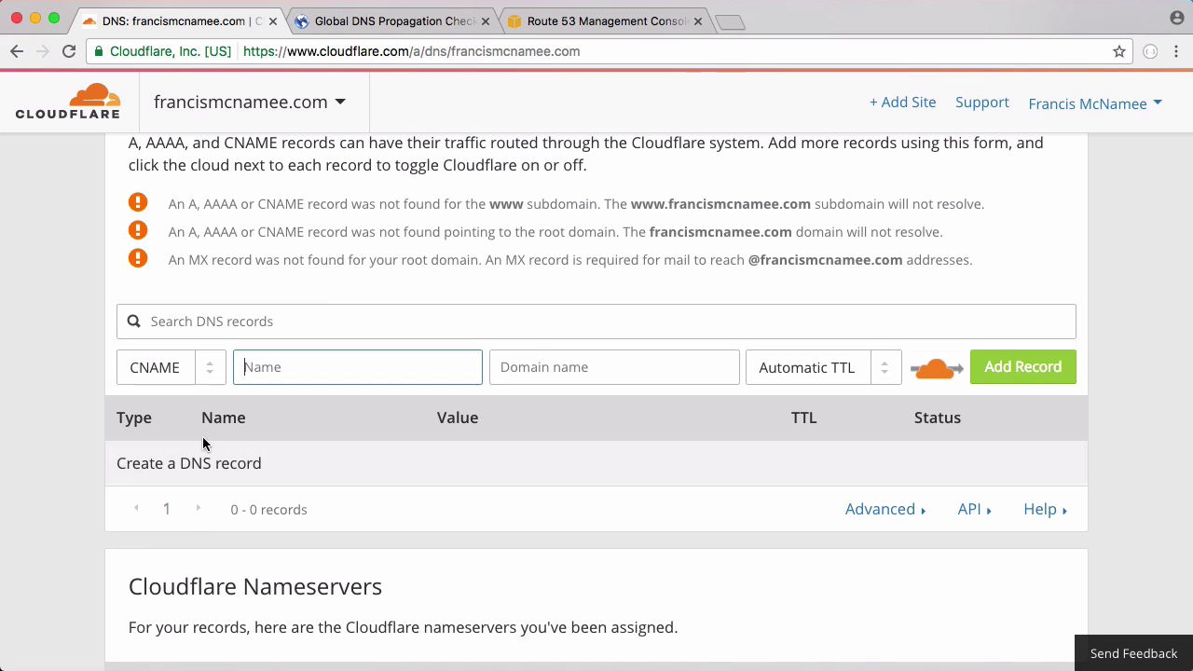
{"action": "type", "text": "@"}
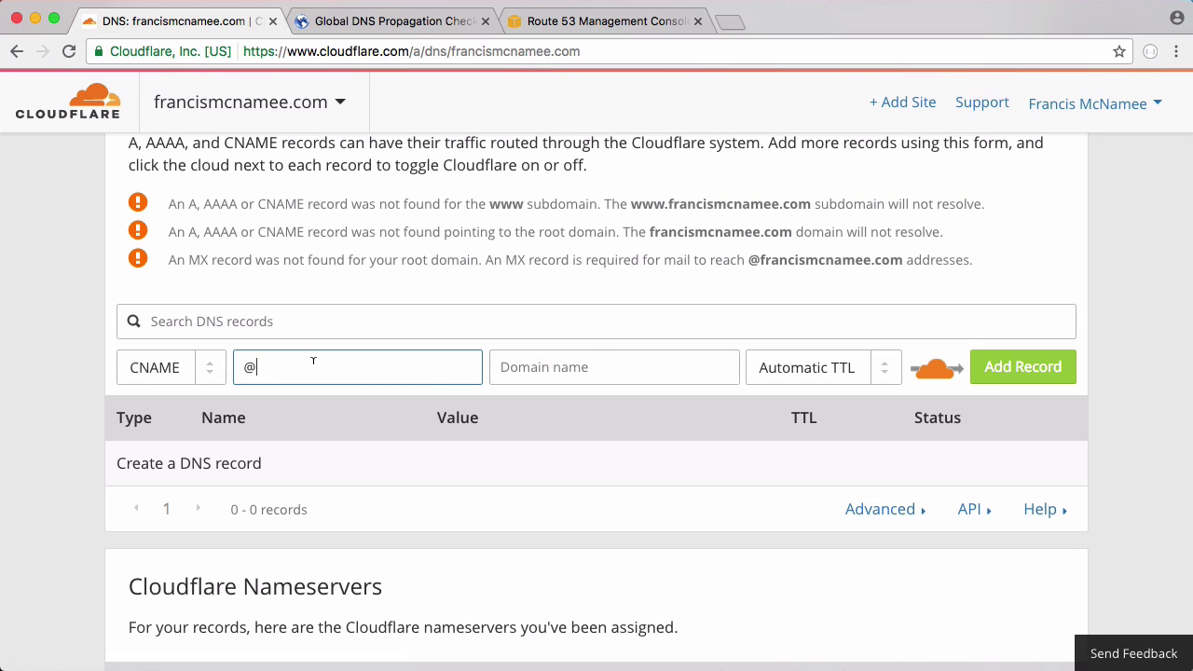
{"action": "left_click", "coordinate": [593, 367]}
{"action": "type", "text": "geo.bestspace."}
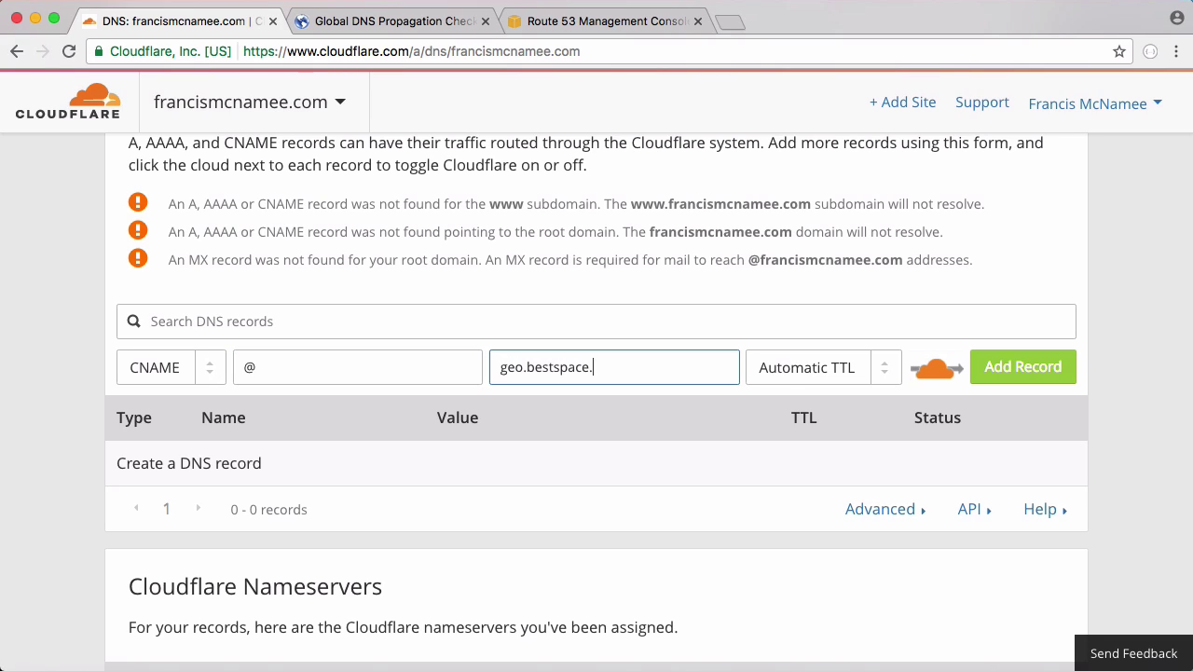
{"action": "type", "text": "co"}
{"action": "left_click", "coordinate": [1009, 363]}
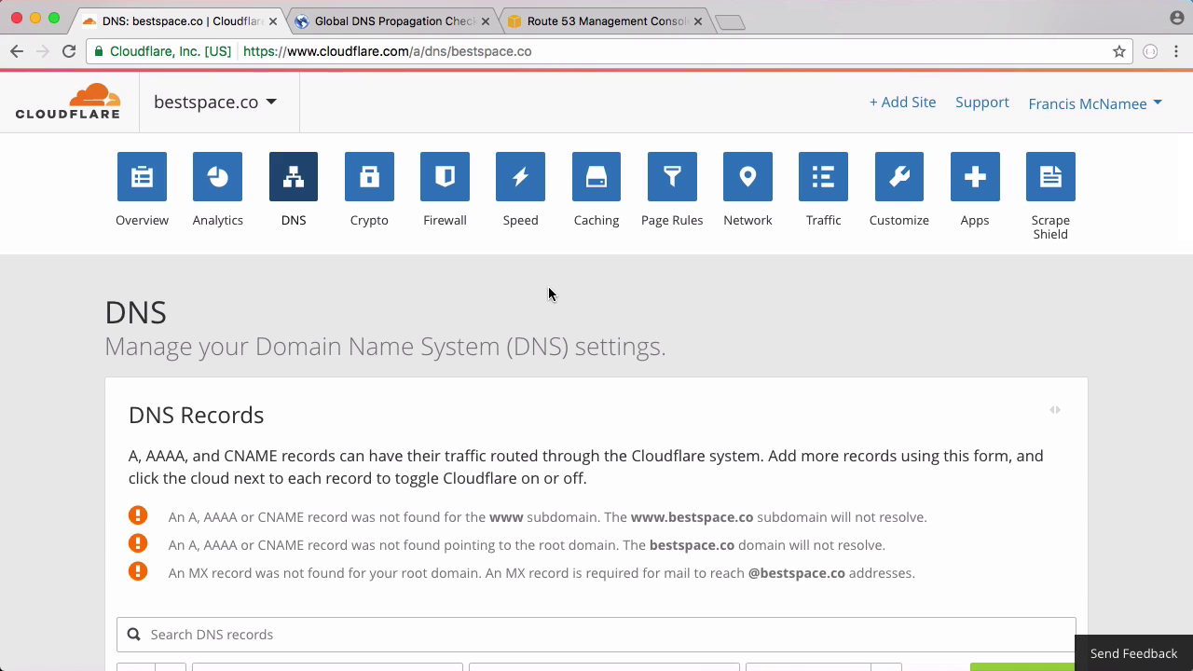
Start a new NS record named geo for bestspace.co in Cloudflare, then bring up Route 53
{"action": "scroll", "coordinate": [549, 287], "scroll_direction": "down", "scroll_amount": 5}
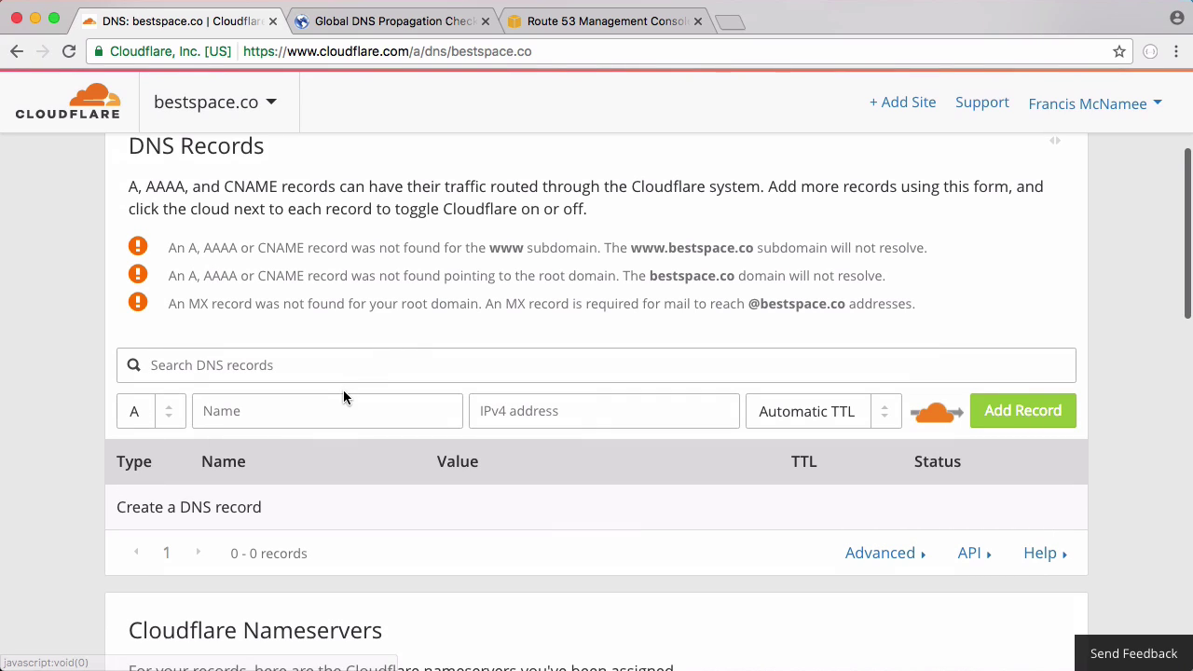
{"action": "key", "text": "n"}
{"action": "left_click", "coordinate": [267, 417]}
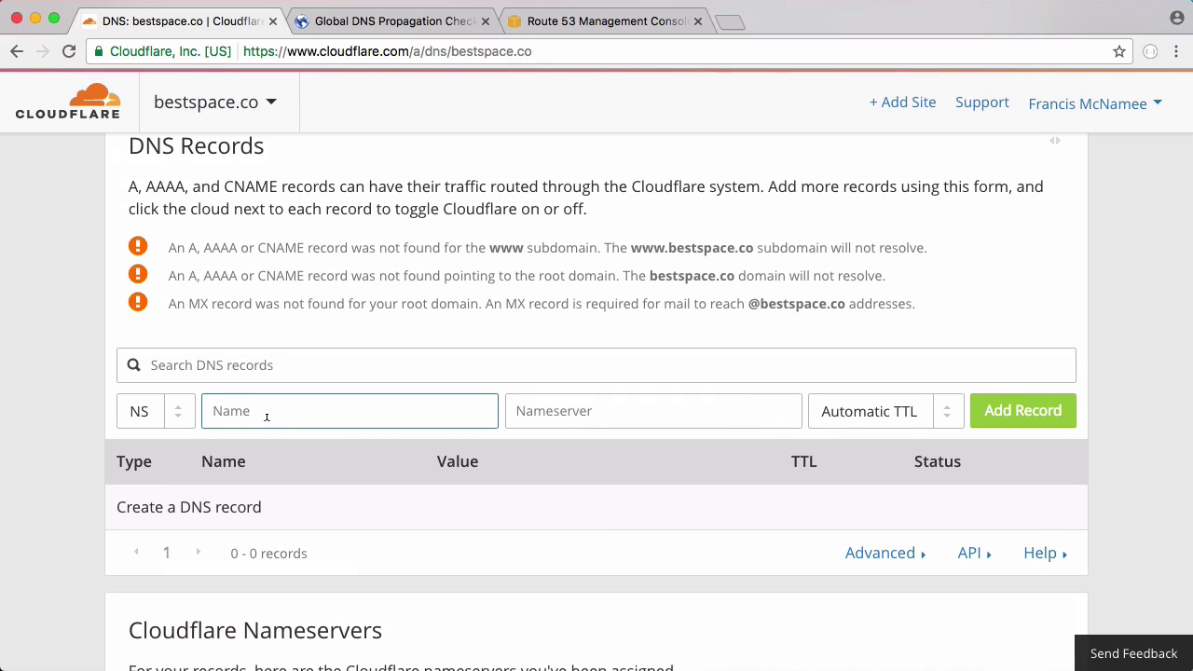
{"action": "type", "text": "geo"}
{"action": "left_click", "coordinate": [606, 20]}
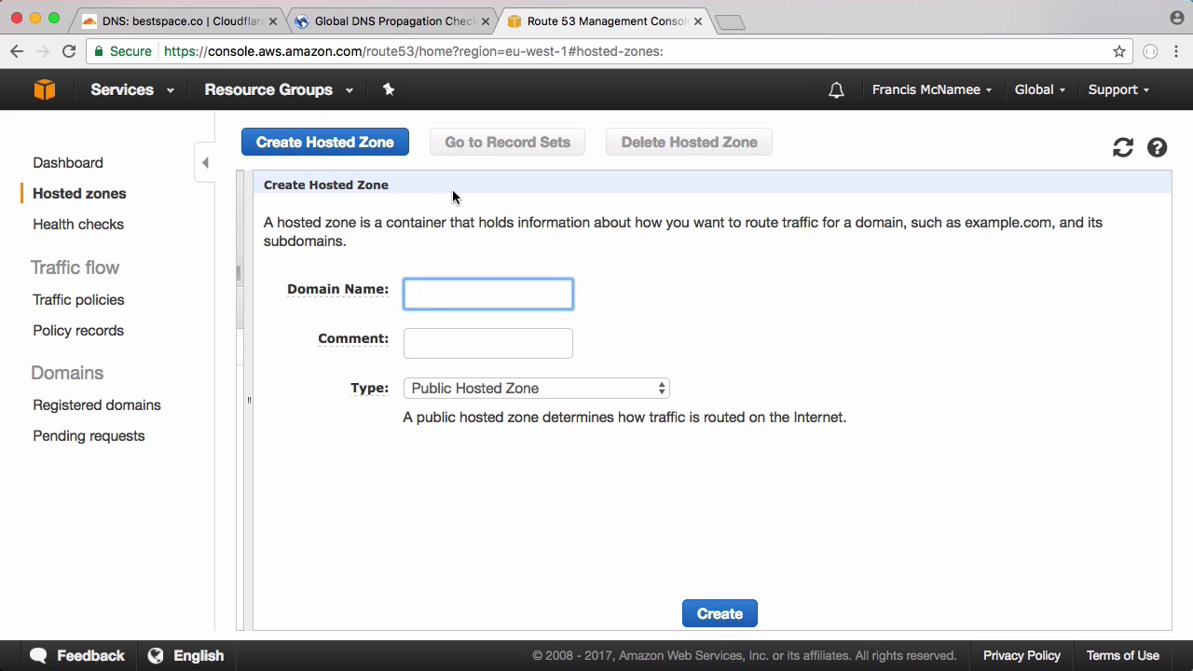
Create a public Route 53 hosted zone named geo.bestspace.co
{"action": "type", "text": "geo.bestspace.co"}
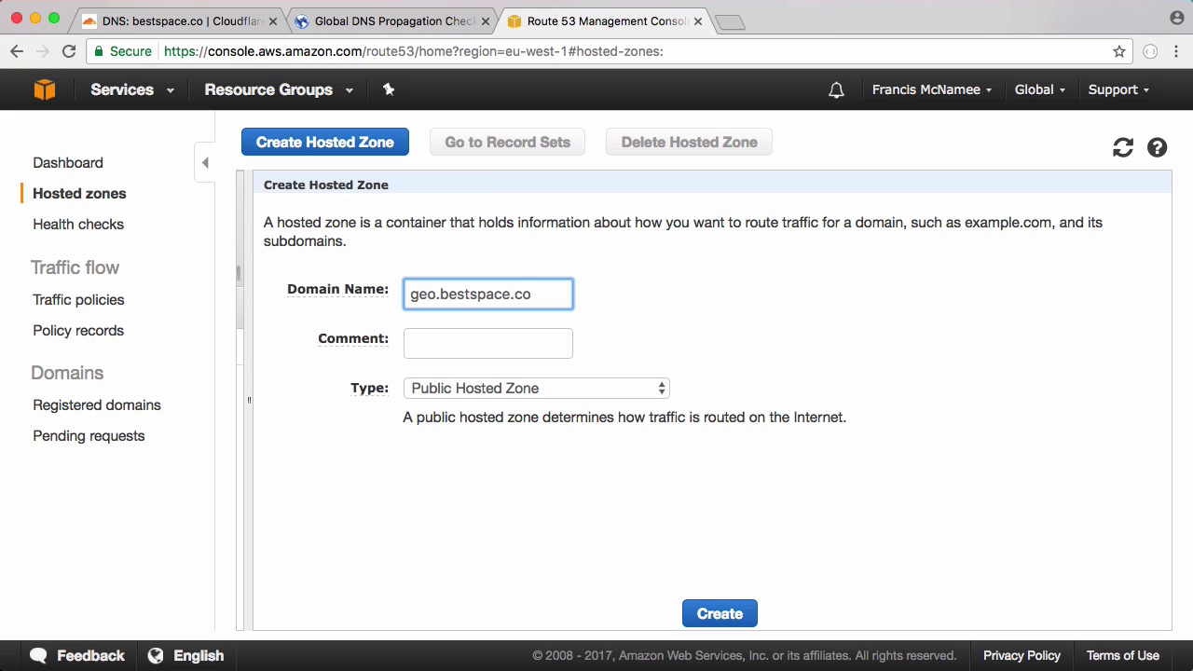
{"action": "left_click", "coordinate": [728, 615]}
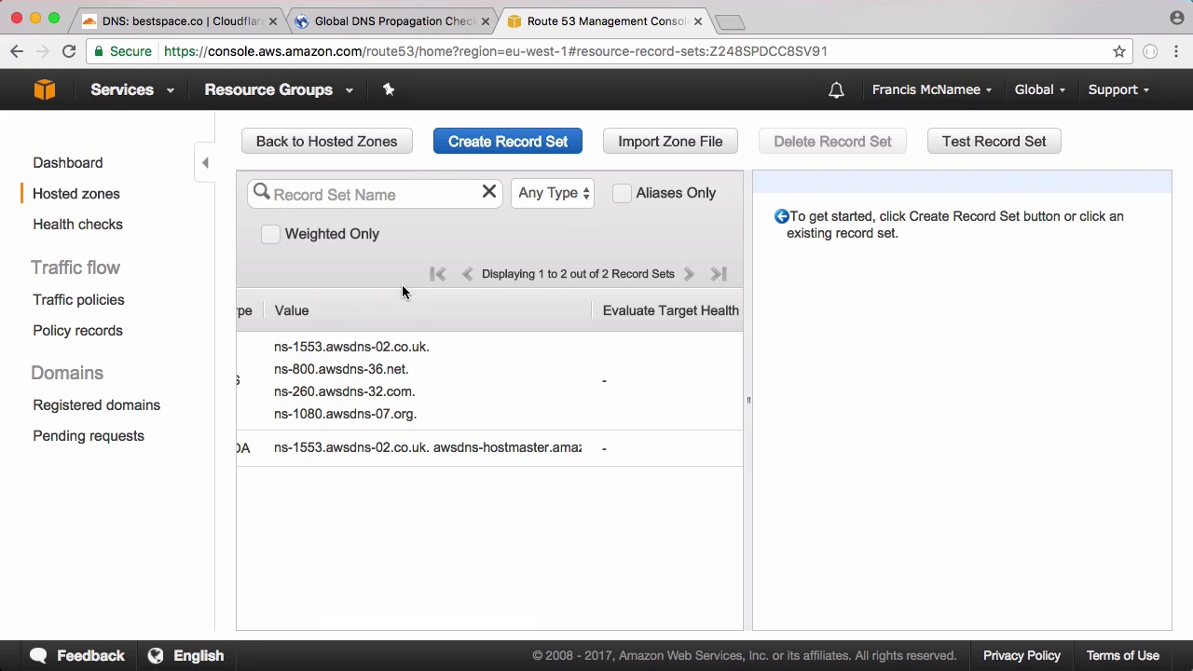
Add a Cloudflare NS record for geo pointing to ns-1553.awsdns-02.co.uk, copied from Route 53
{"action": "scroll", "coordinate": [512, 405], "scroll_direction": "left", "scroll_amount": 5}
{"action": "left_click", "coordinate": [500, 387]}
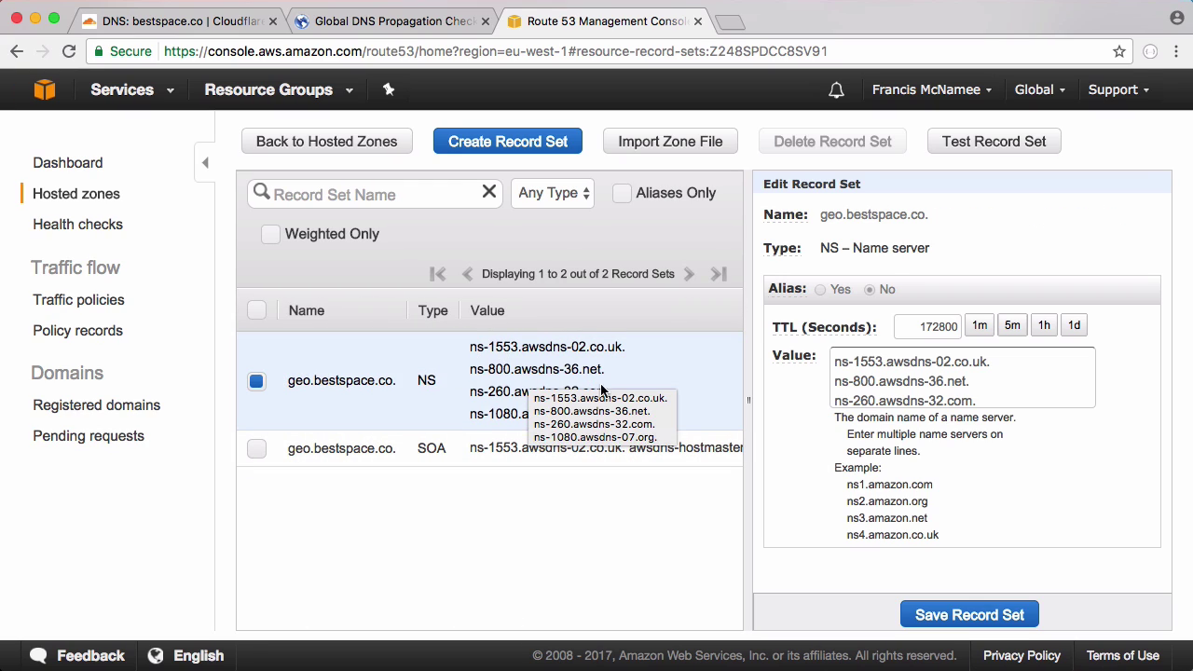
{"action": "left_click_drag", "start_coordinate": [835, 362], "coordinate": [996, 360]}
{"action": "key", "text": "super+c"}
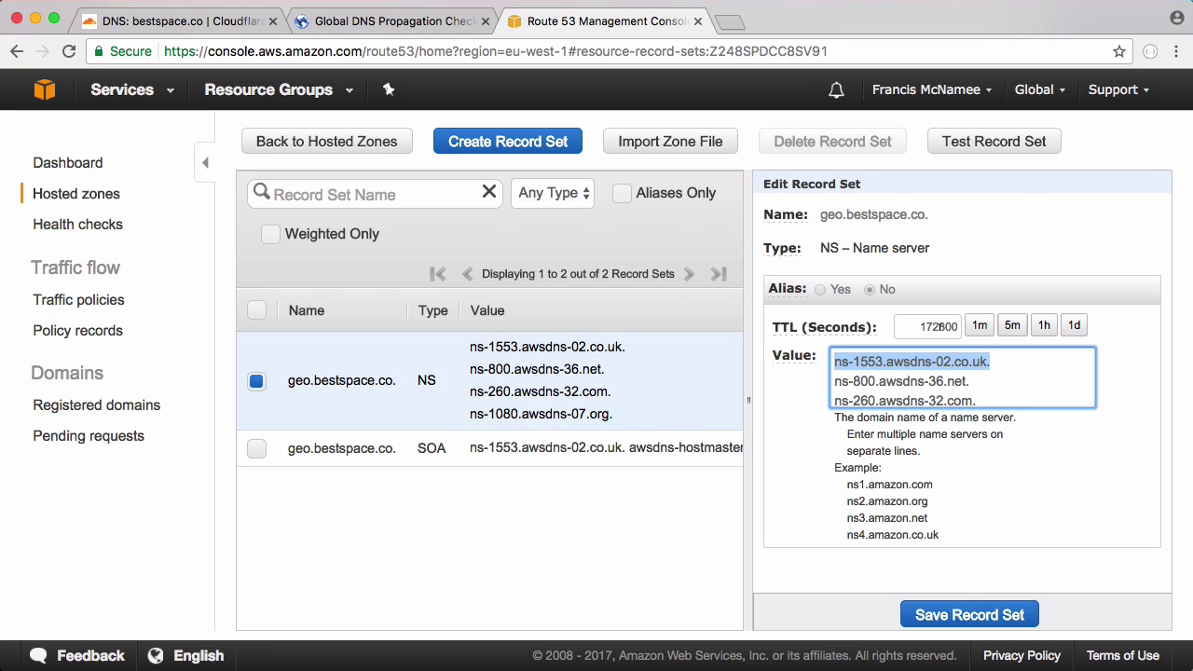
{"action": "left_click", "coordinate": [212, 28]}
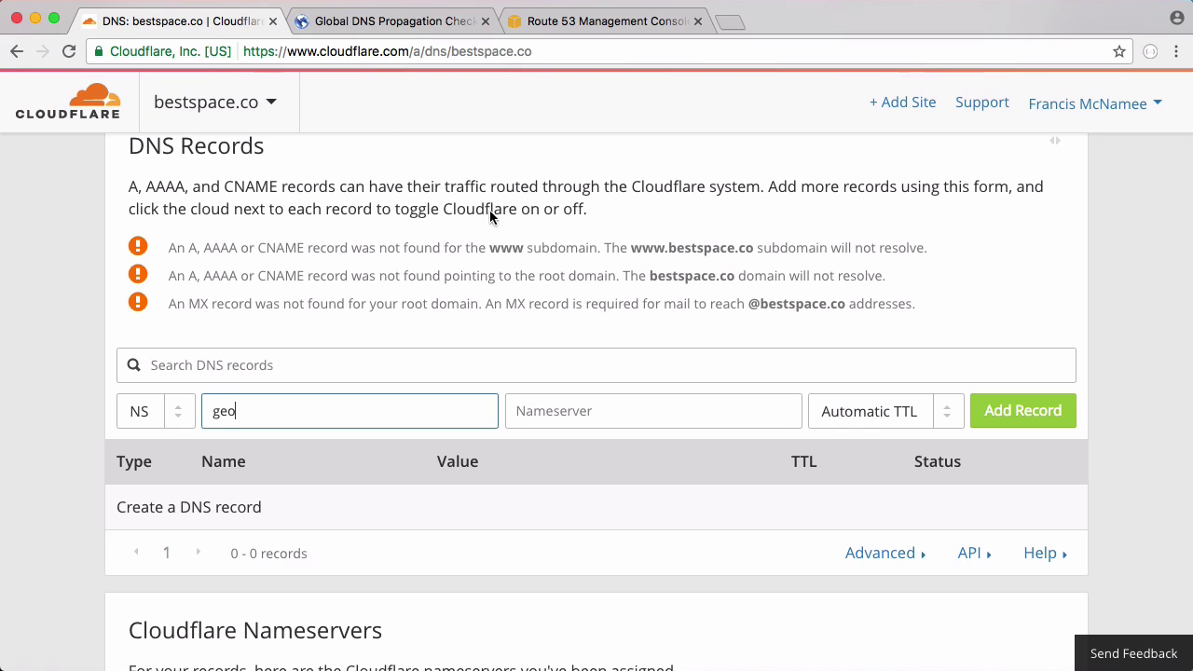
{"action": "left_click", "coordinate": [561, 401]}
{"action": "key", "text": "super+v"}
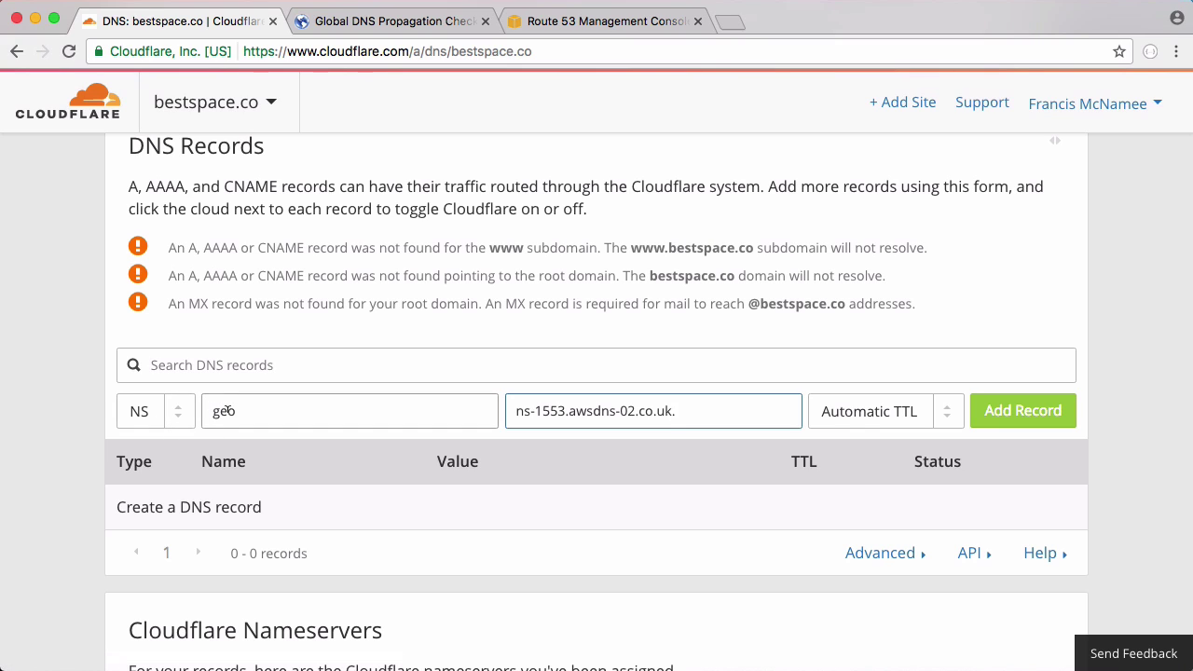
{"action": "left_click", "coordinate": [1018, 411]}
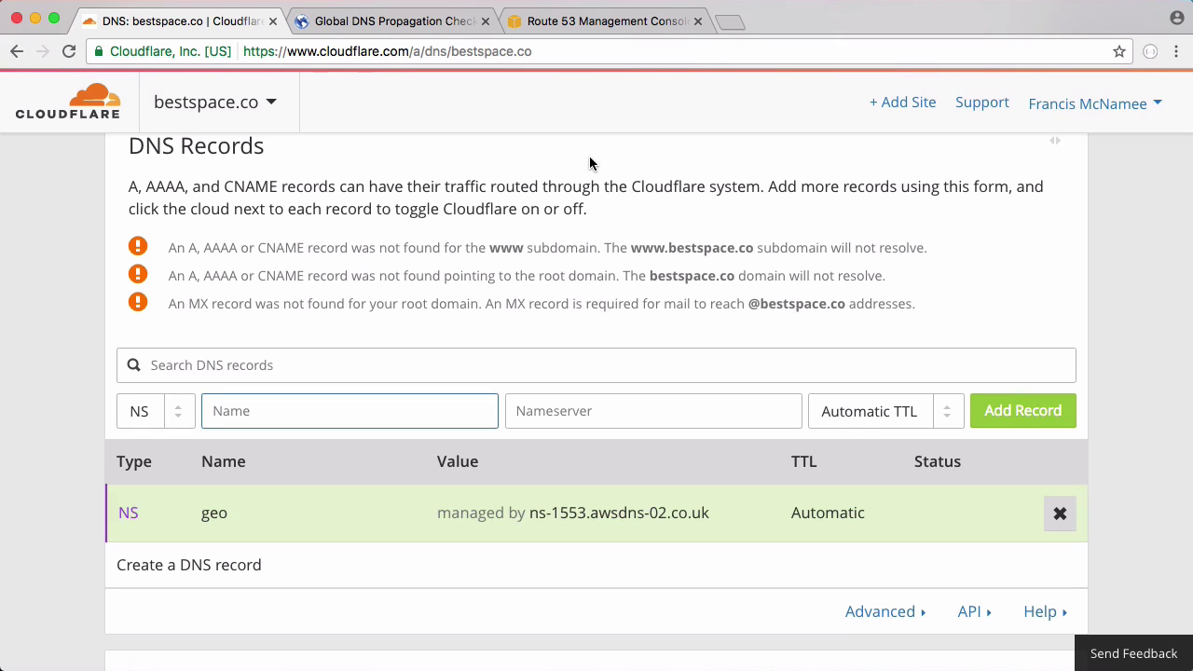
Add a second geo NS record pointing to ns-800.awsdns-36.net
{"action": "left_click", "coordinate": [572, 22]}
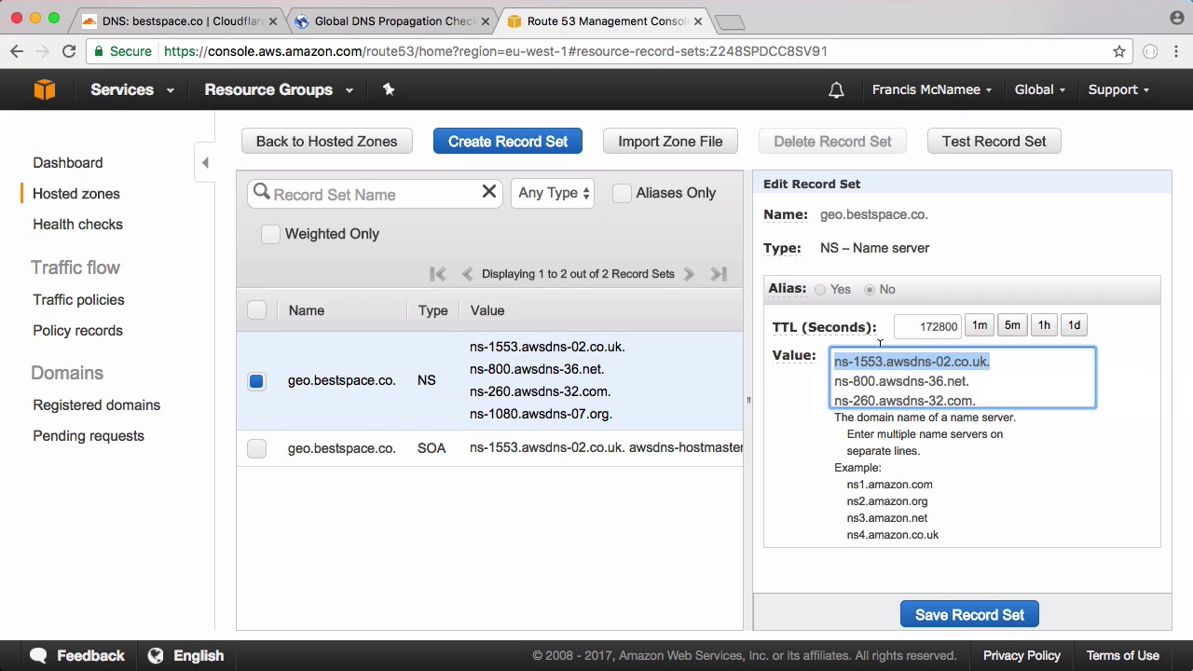
{"action": "left_click_drag", "start_coordinate": [987, 381], "coordinate": [835, 382]}
{"action": "key", "text": "super+c"}
{"action": "key", "text": "super+1"}
{"action": "type", "text": "geo"}
{"action": "key", "text": "Tab"}
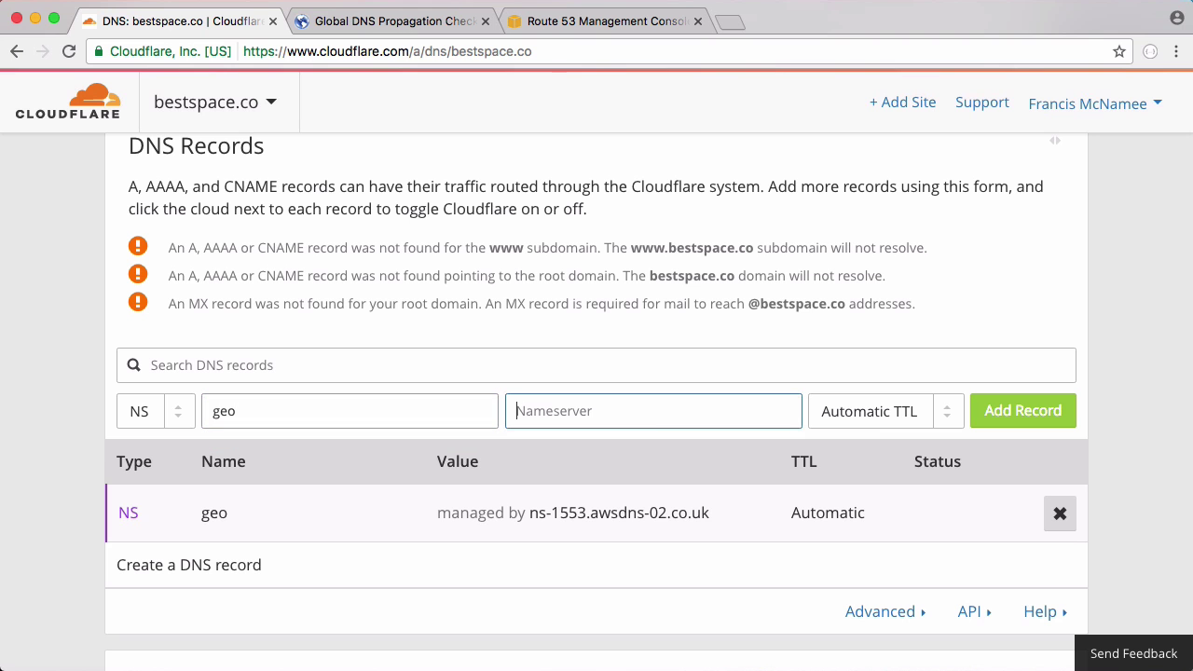
{"action": "key", "text": "super+v"}
{"action": "left_click", "coordinate": [980, 401]}
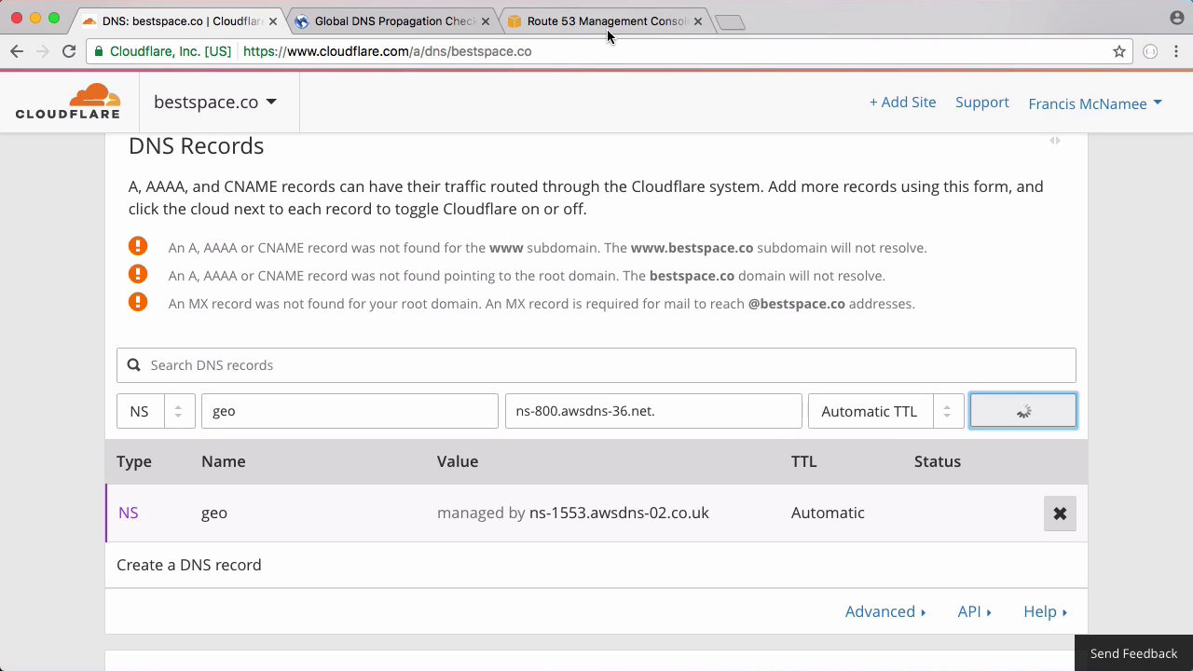
Add a third geo NS record pointing to ns-260.awsdns-32.com
{"action": "left_click", "coordinate": [608, 26]}
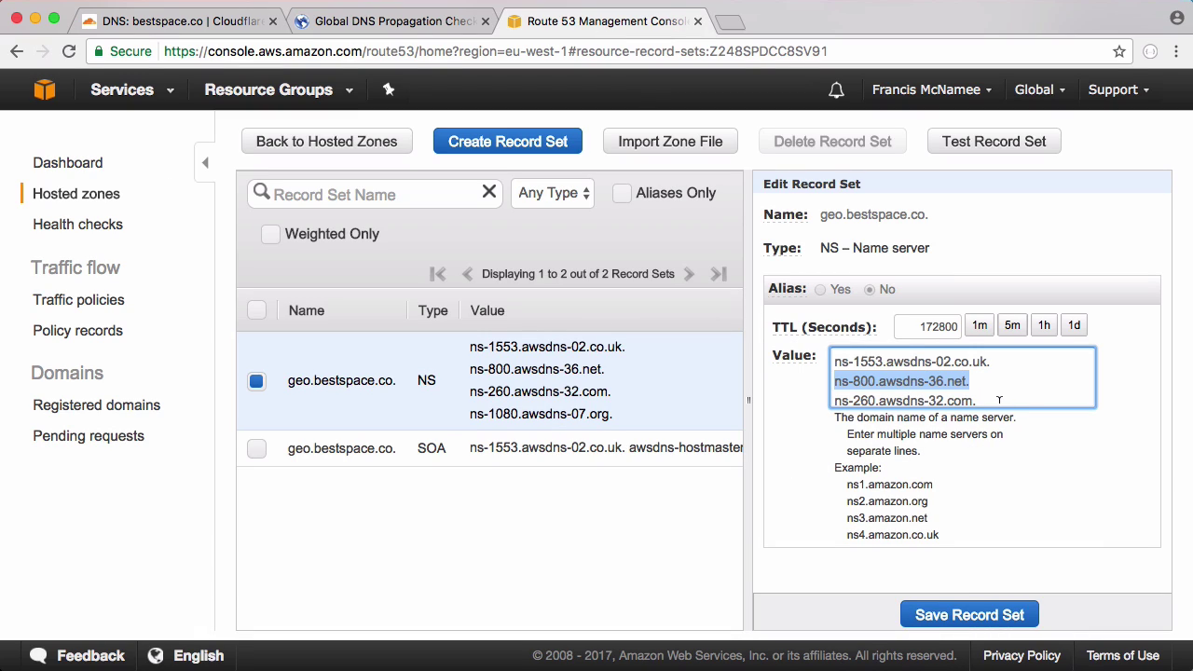
{"action": "left_click_drag", "start_coordinate": [990, 401], "coordinate": [835, 373]}
{"action": "key", "text": "super+c"}
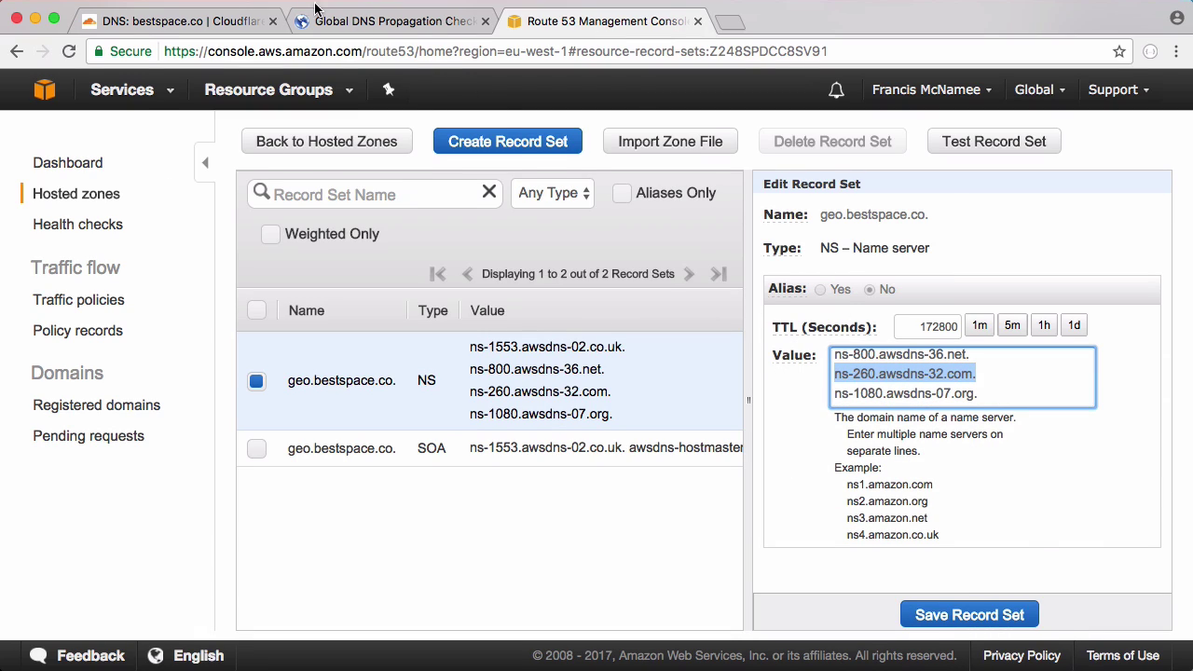
{"action": "left_click", "coordinate": [173, 20]}
{"action": "type", "text": "geo"}
{"action": "key", "text": "Tab"}
{"action": "key", "text": "super+v"}
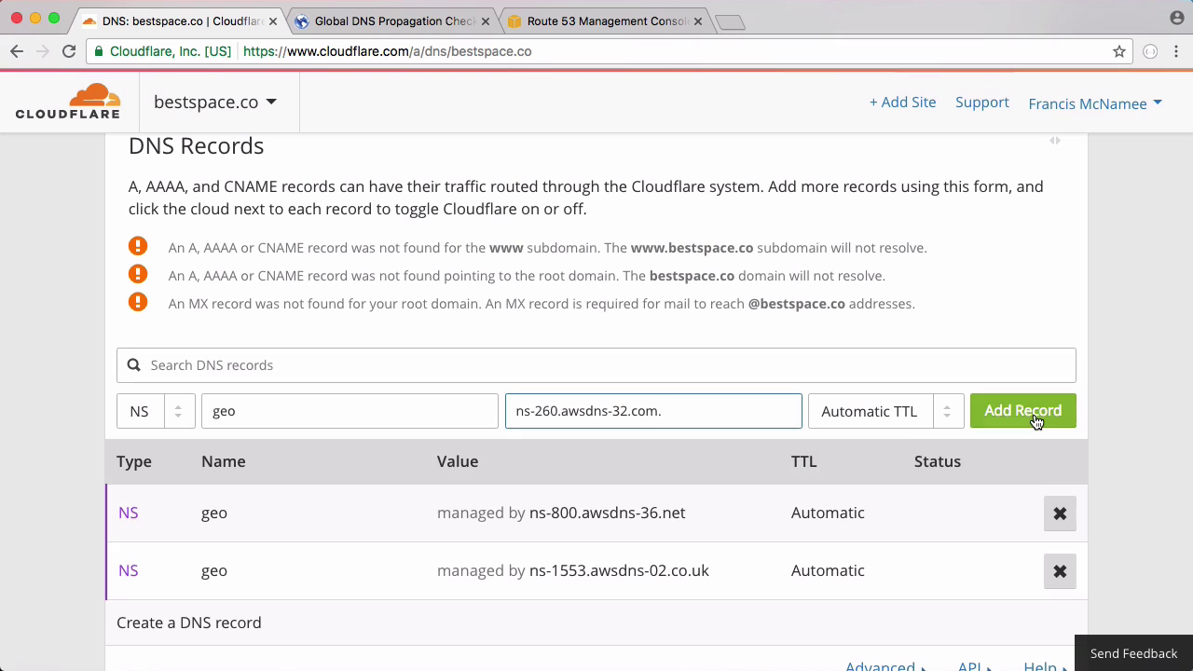
{"action": "left_click", "coordinate": [1023, 410]}
Add the fourth geo NS record pointing to ns-1080.awsdns-07.org and review the list
{"action": "left_click", "coordinate": [548, 28]}
{"action": "left_click_drag", "start_coordinate": [979, 394], "coordinate": [834, 393]}
{"action": "key", "text": "super+c"}
{"action": "left_click", "coordinate": [173, 21]}
{"action": "key", "text": "super+v"}
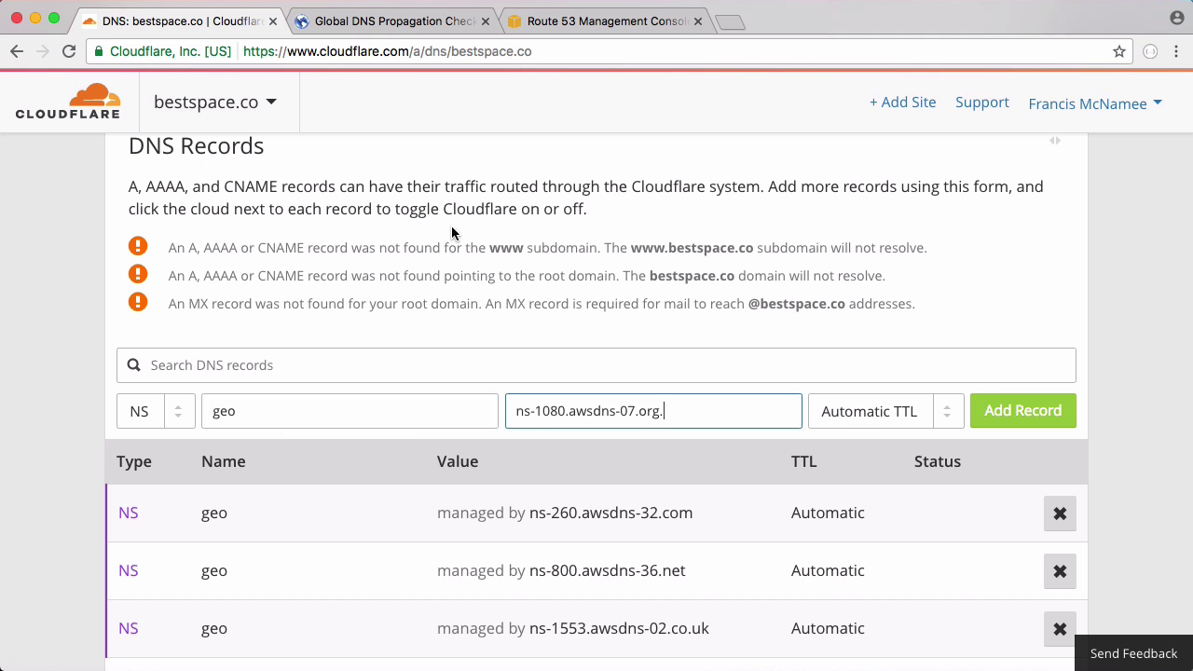
{"action": "left_click", "coordinate": [1016, 410]}
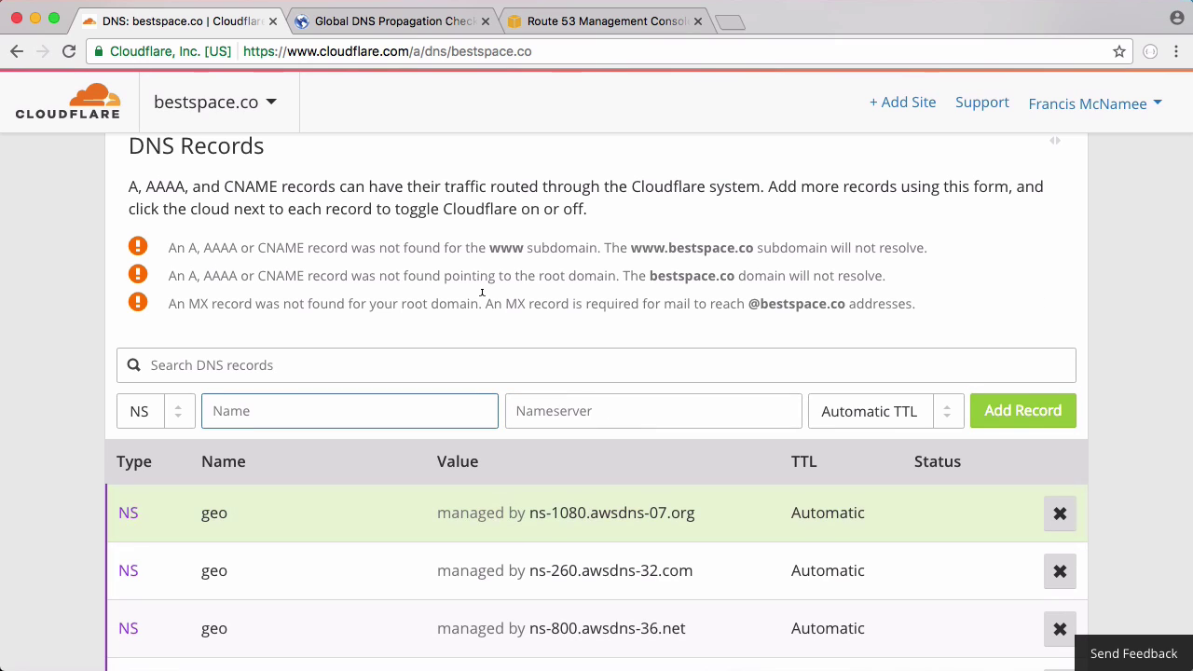
{"action": "scroll", "coordinate": [482, 292], "scroll_direction": "down", "scroll_amount": 5}
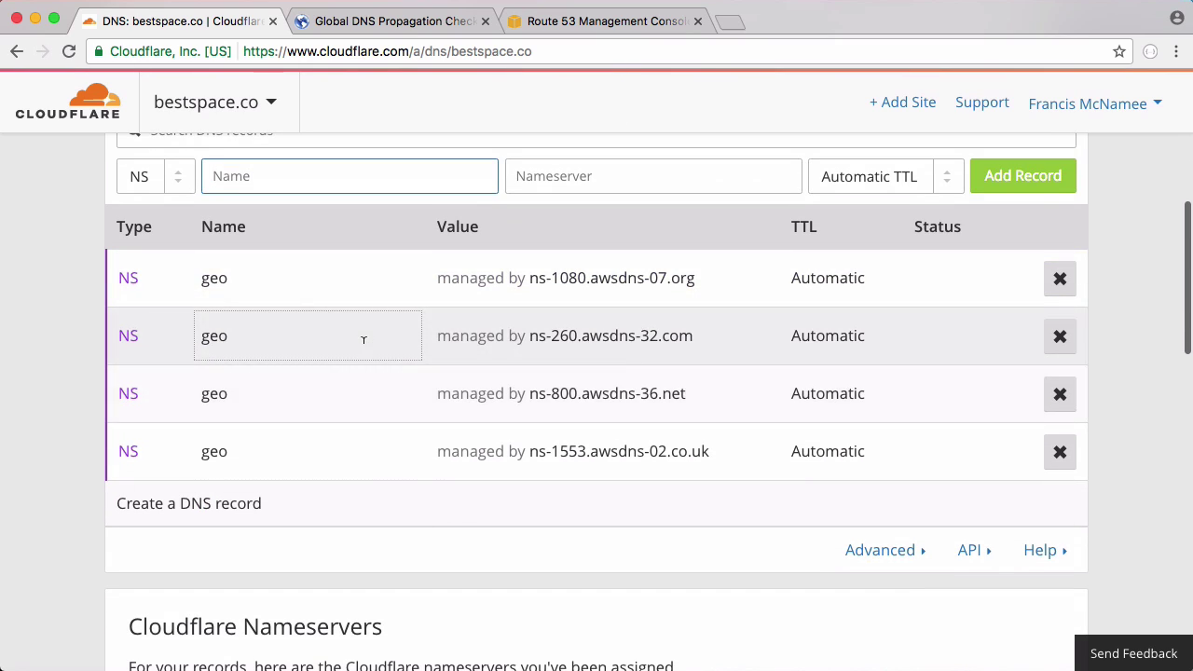
{"action": "scroll", "coordinate": [363, 341], "scroll_direction": "up", "scroll_amount": 2}
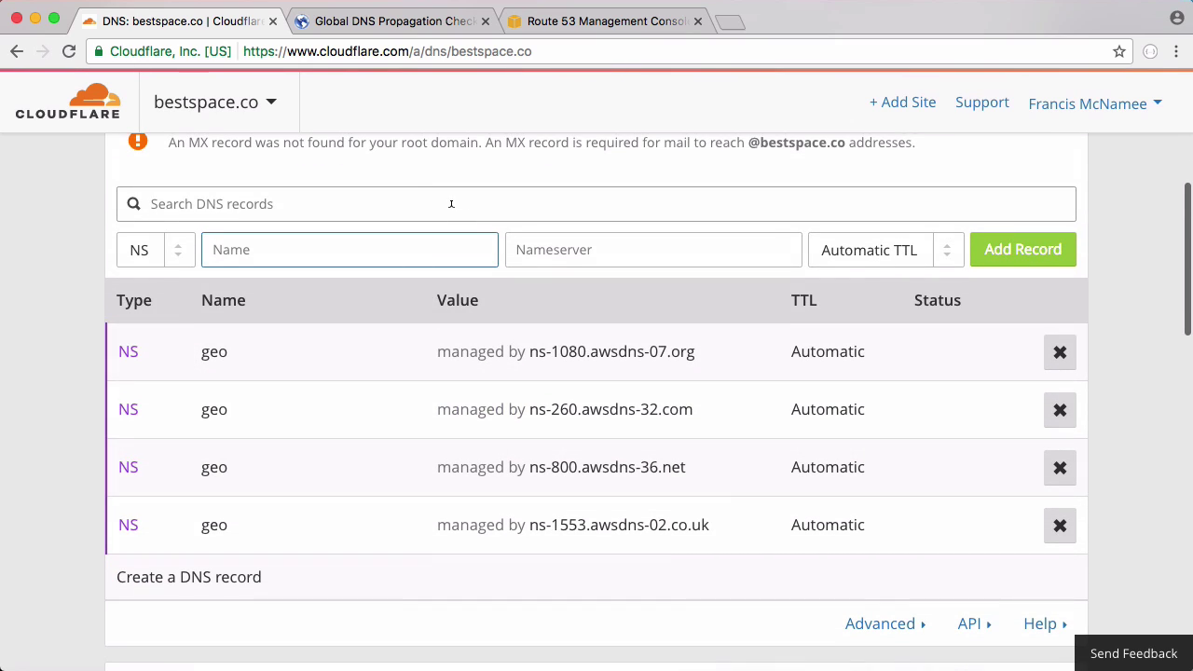
{"action": "scroll", "coordinate": [451, 203], "scroll_direction": "up", "scroll_amount": 2}
Run 'dig geo.bestspace.co NS' in Terminal and highlight the four awsdns name servers returned
{"action": "left_click", "coordinate": [391, 667]}
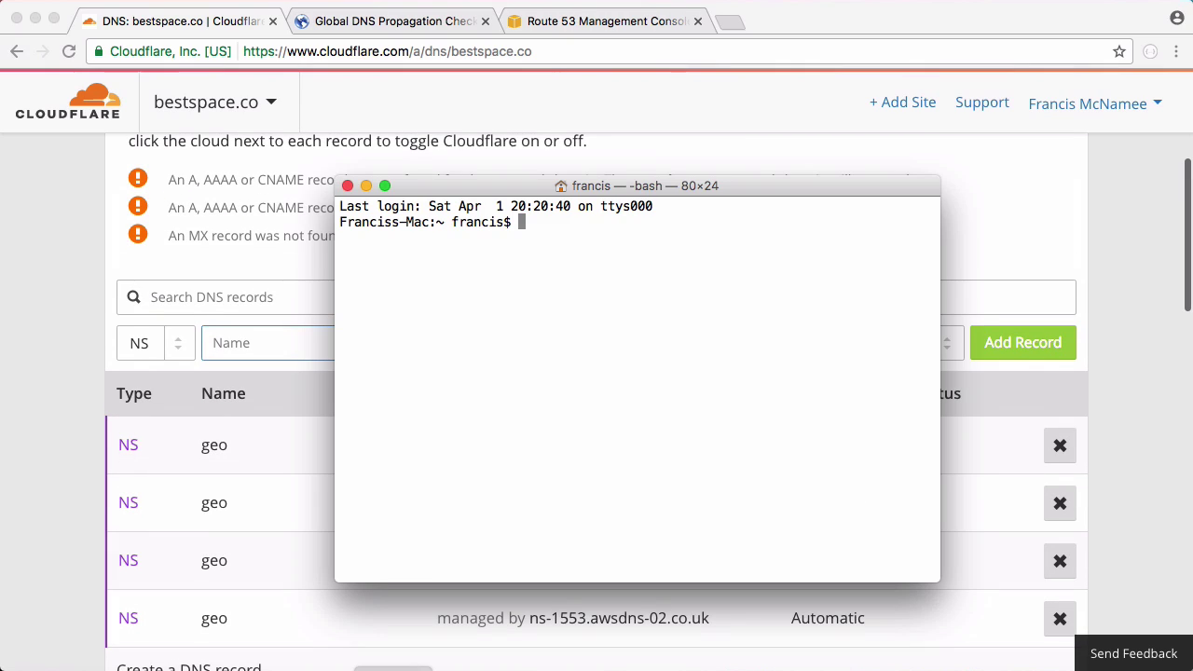
{"action": "type", "text": "dig "}
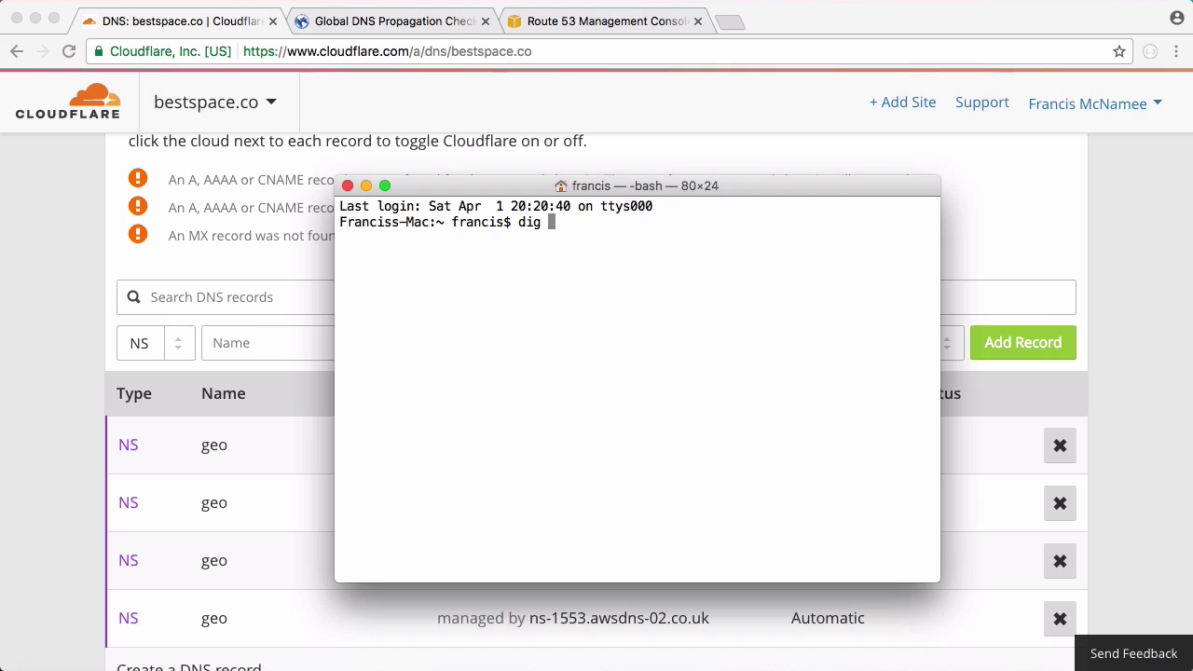
{"action": "type", "text": "geo.bestspace.co NS"}
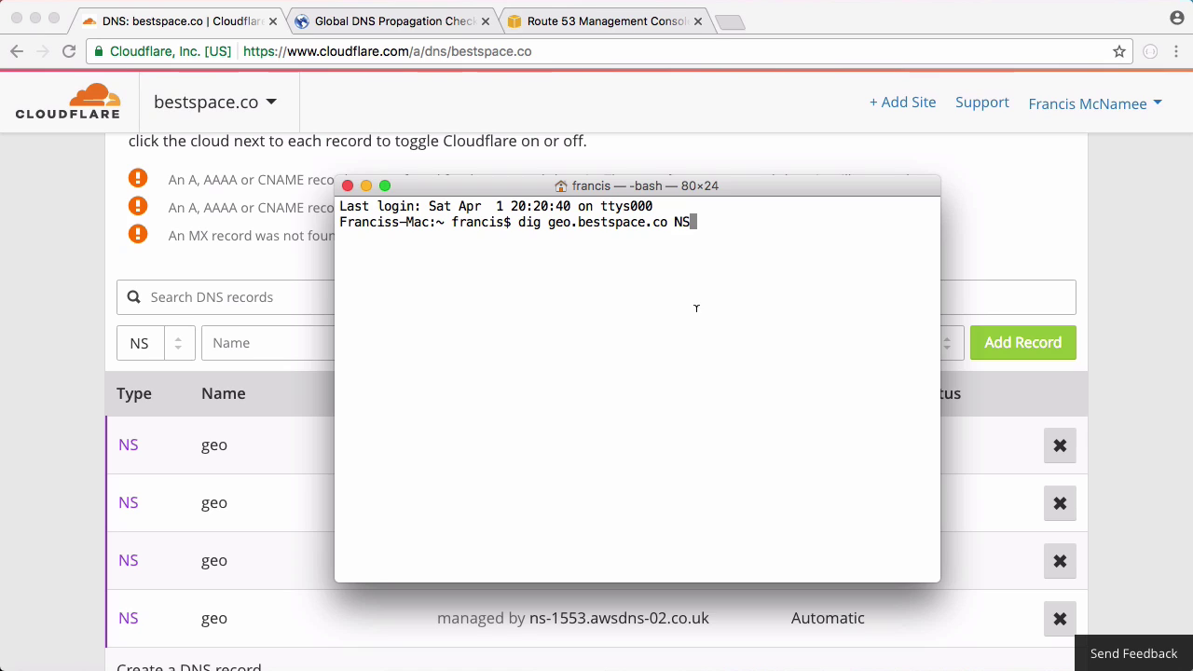
{"action": "key", "text": "Return"}
{"action": "scroll", "coordinate": [732, 429], "scroll_direction": "up", "scroll_amount": 5}
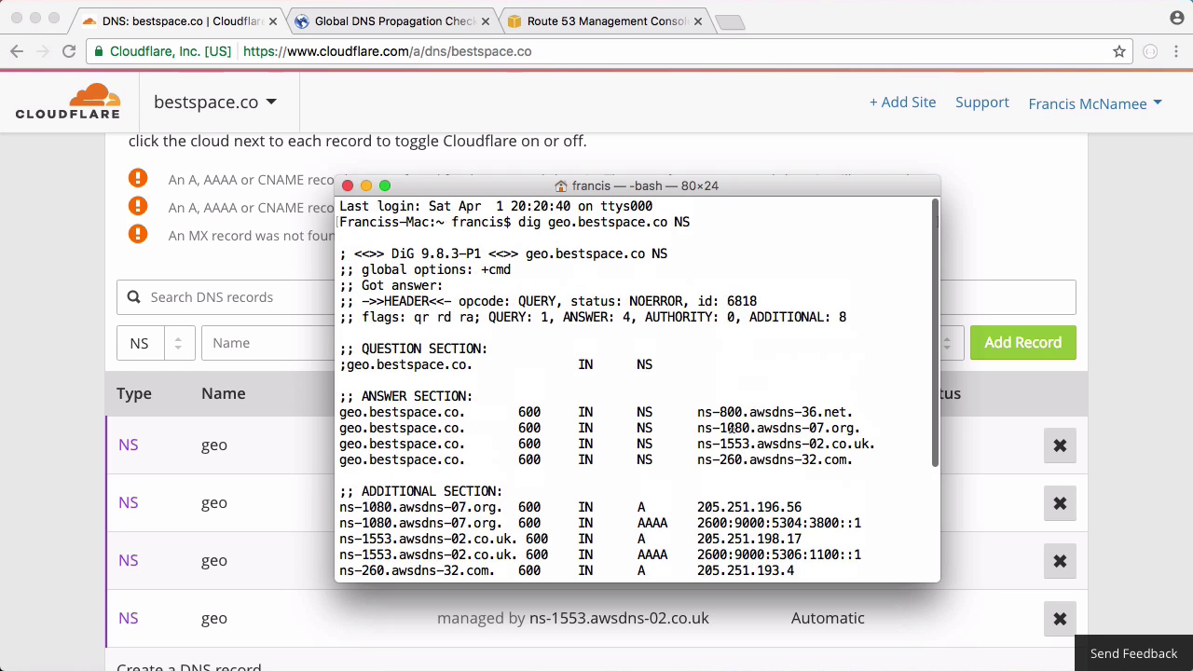
{"action": "left_click_drag", "start_coordinate": [345, 392], "coordinate": [868, 457]}
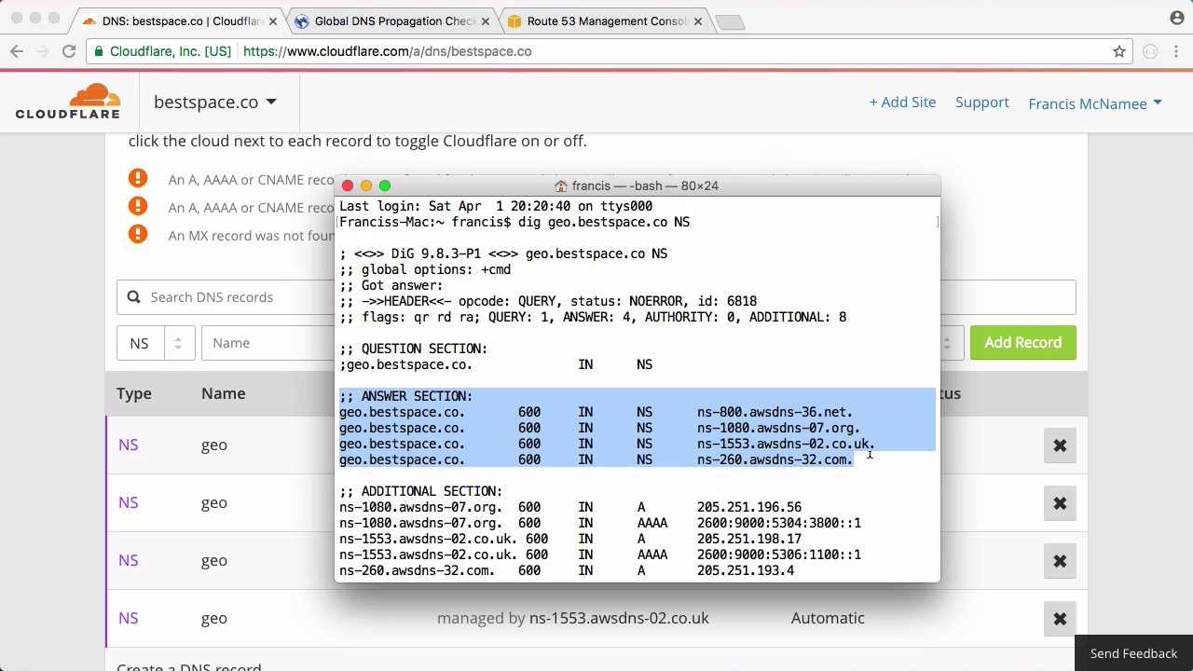
Back in Route 53, start an A record set for 10.10.10.10 with geolocation routing
{"action": "left_click", "coordinate": [717, 134]}
{"action": "left_click", "coordinate": [606, 21]}
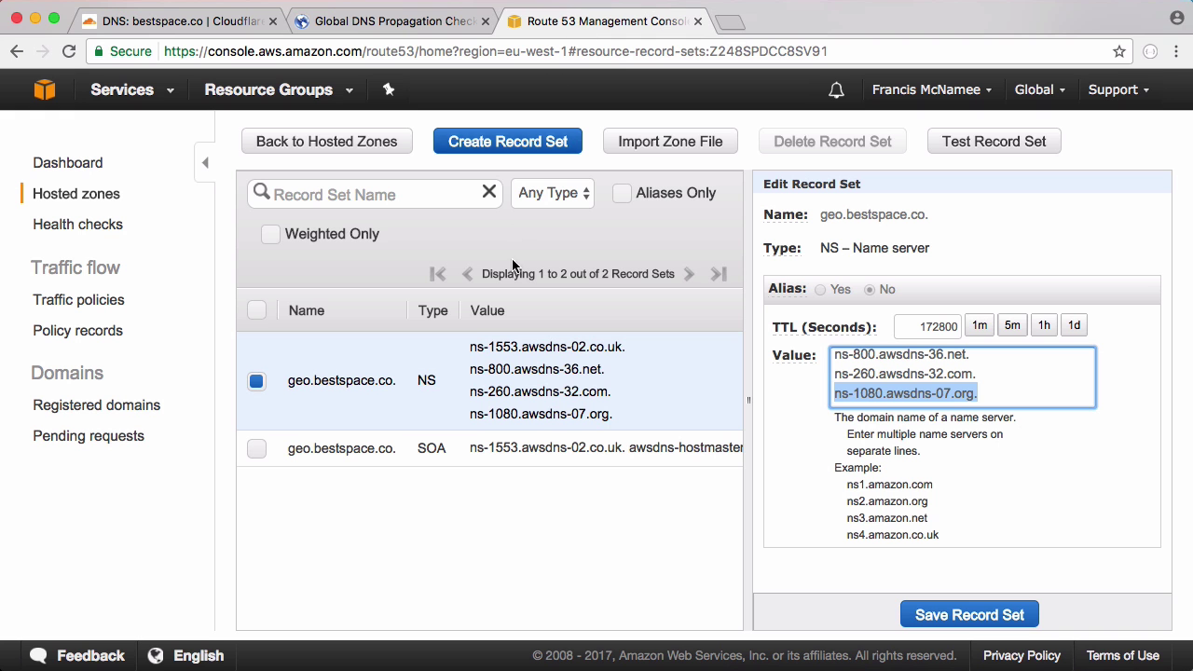
{"action": "left_click", "coordinate": [258, 383]}
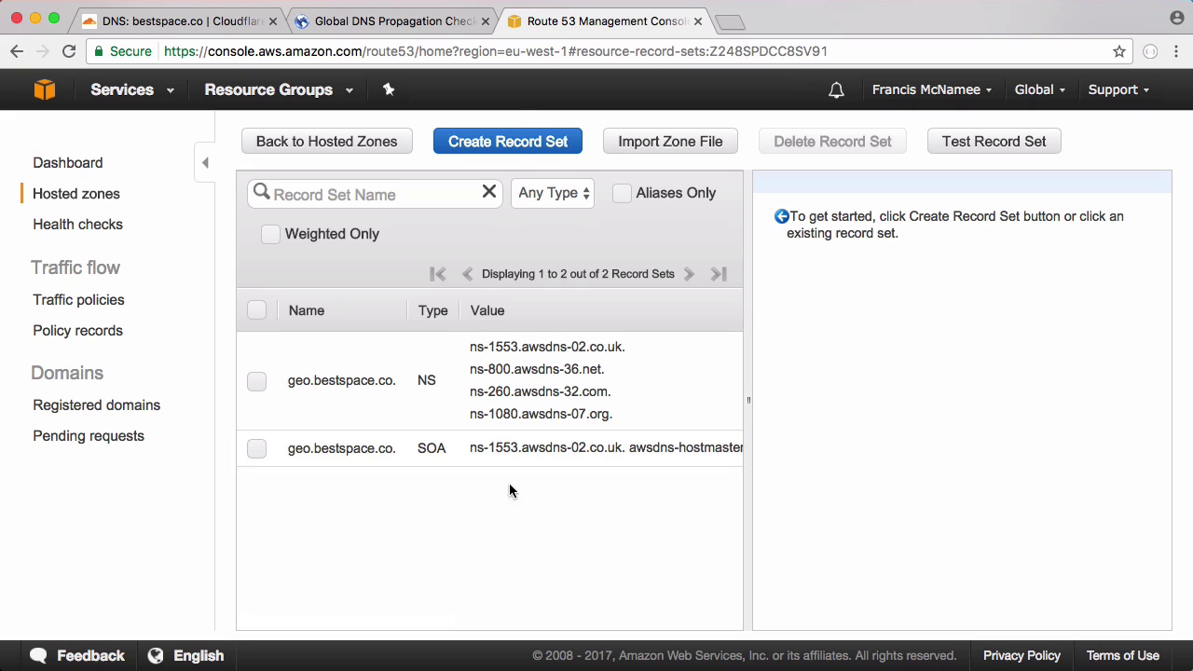
{"action": "left_click", "coordinate": [549, 151]}
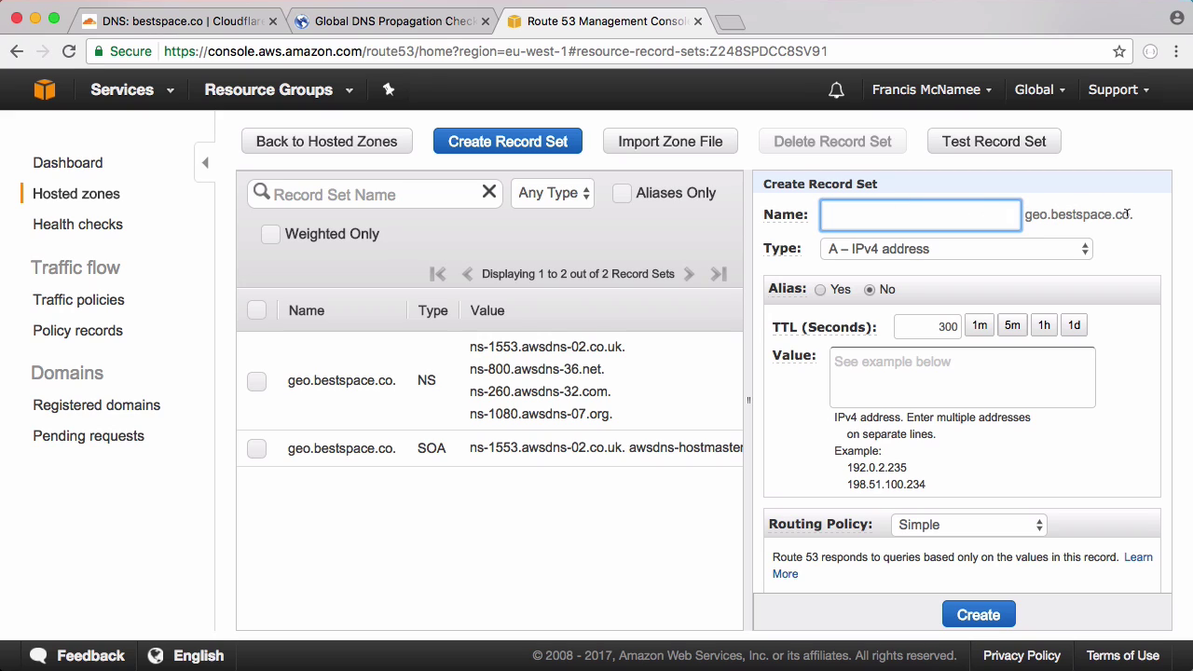
{"action": "left_click", "coordinate": [872, 354]}
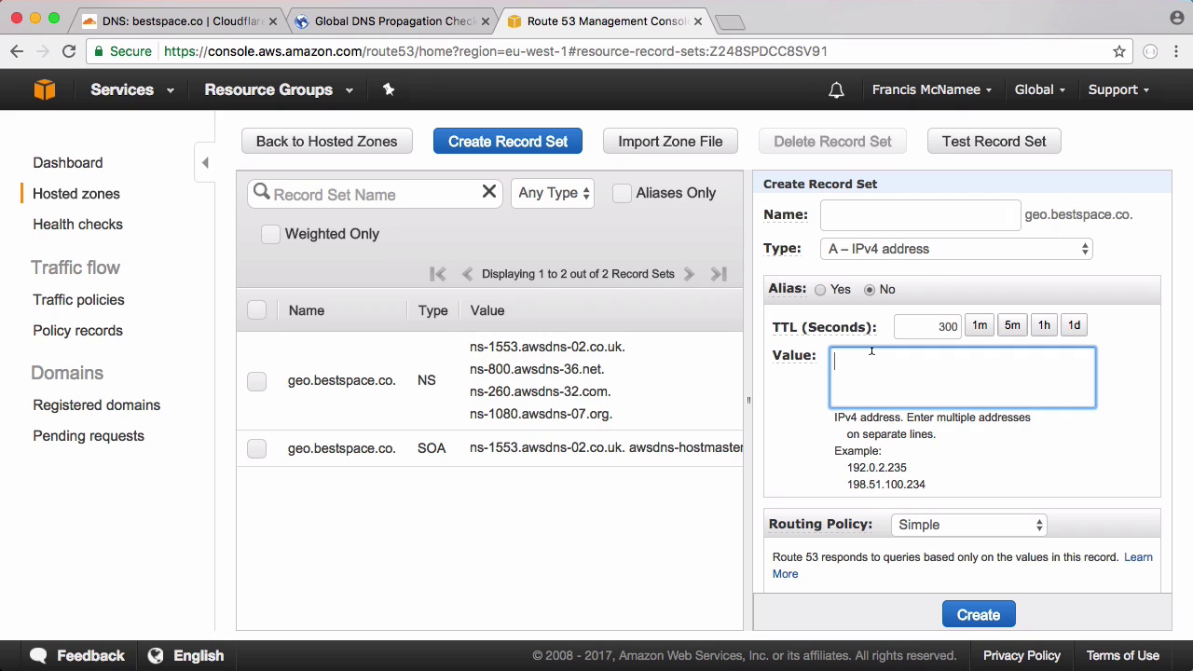
{"action": "type", "text": "10.10.10.10"}
{"action": "scroll", "coordinate": [955, 511], "scroll_direction": "down", "scroll_amount": 1}
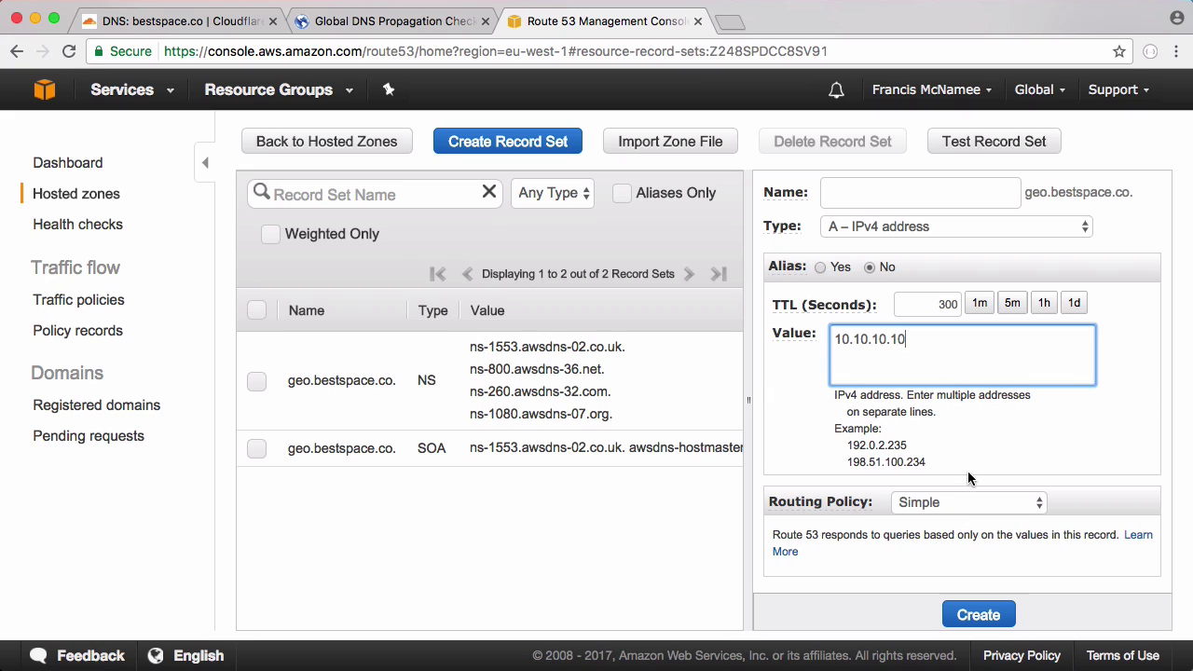
{"action": "left_click", "coordinate": [967, 501]}
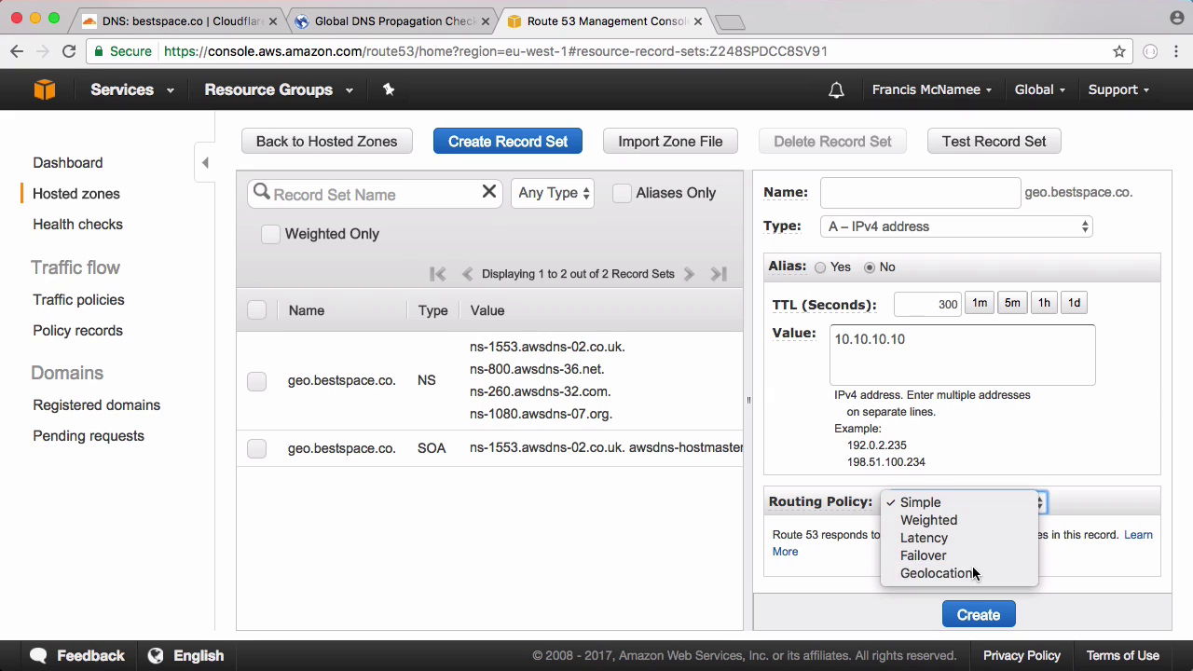
{"action": "left_click", "coordinate": [972, 570]}
Set the record's location to Europe with set ID 'Europe', create it, and review it
{"action": "scroll", "coordinate": [960, 419], "scroll_direction": "down", "scroll_amount": 3}
{"action": "left_click", "coordinate": [944, 345]}
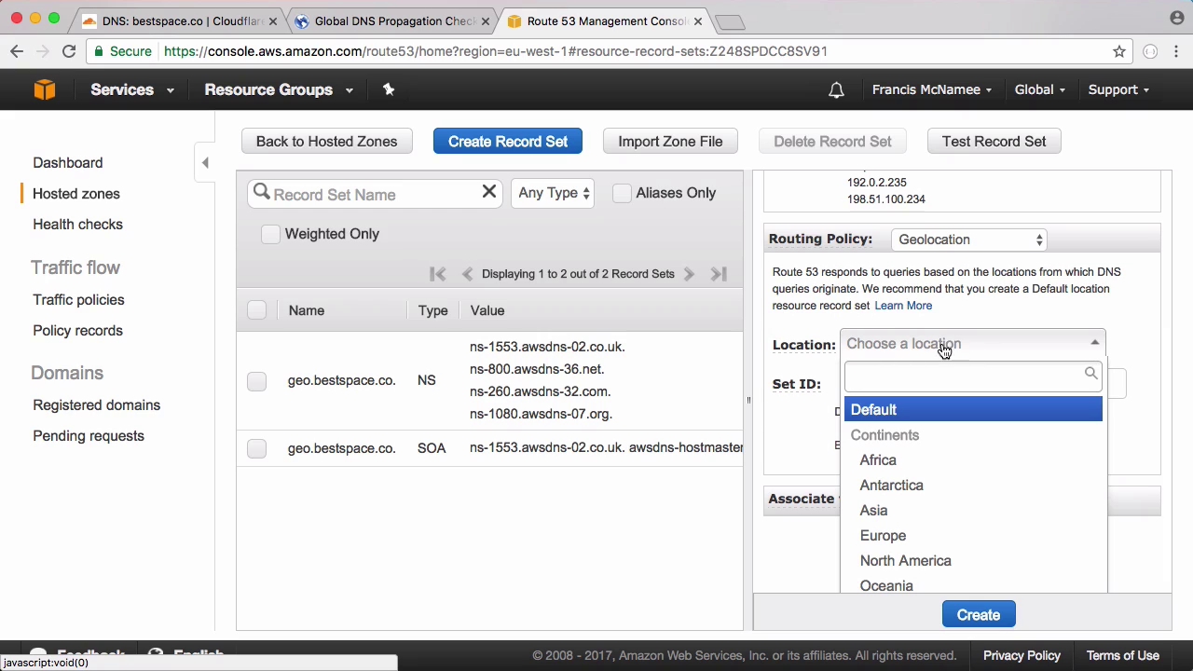
{"action": "scroll", "coordinate": [935, 487], "scroll_direction": "down", "scroll_amount": 2}
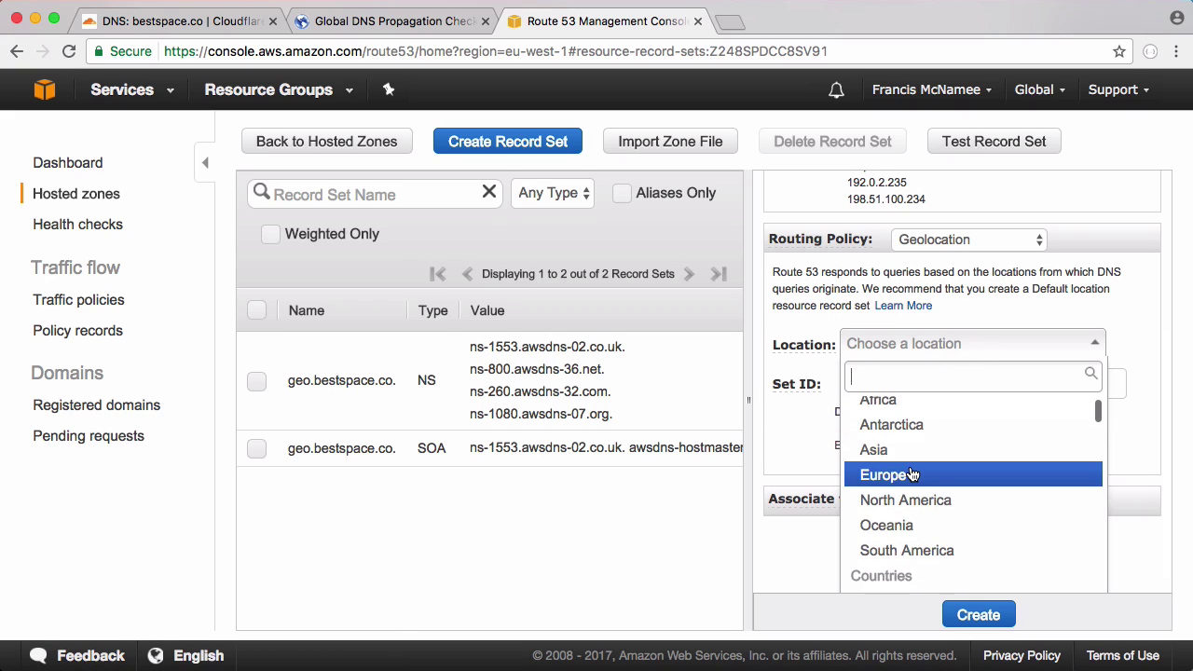
{"action": "left_click", "coordinate": [937, 472]}
{"action": "scroll", "coordinate": [932, 317], "scroll_direction": "up", "scroll_amount": 3}
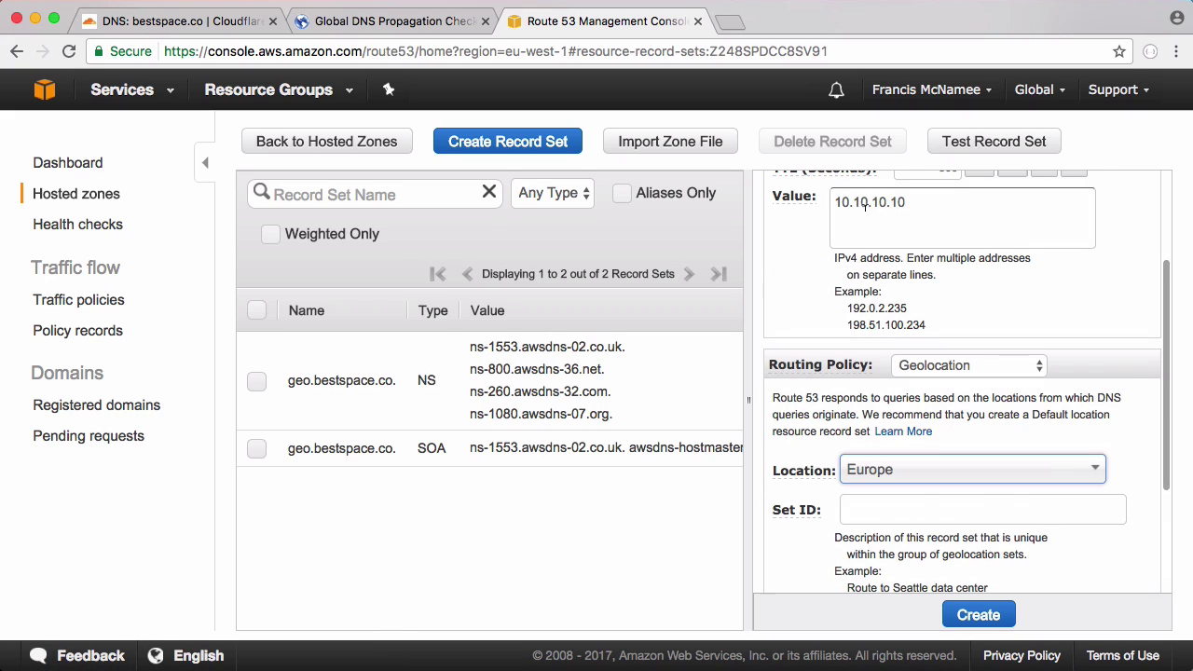
{"action": "key", "text": "Return"}
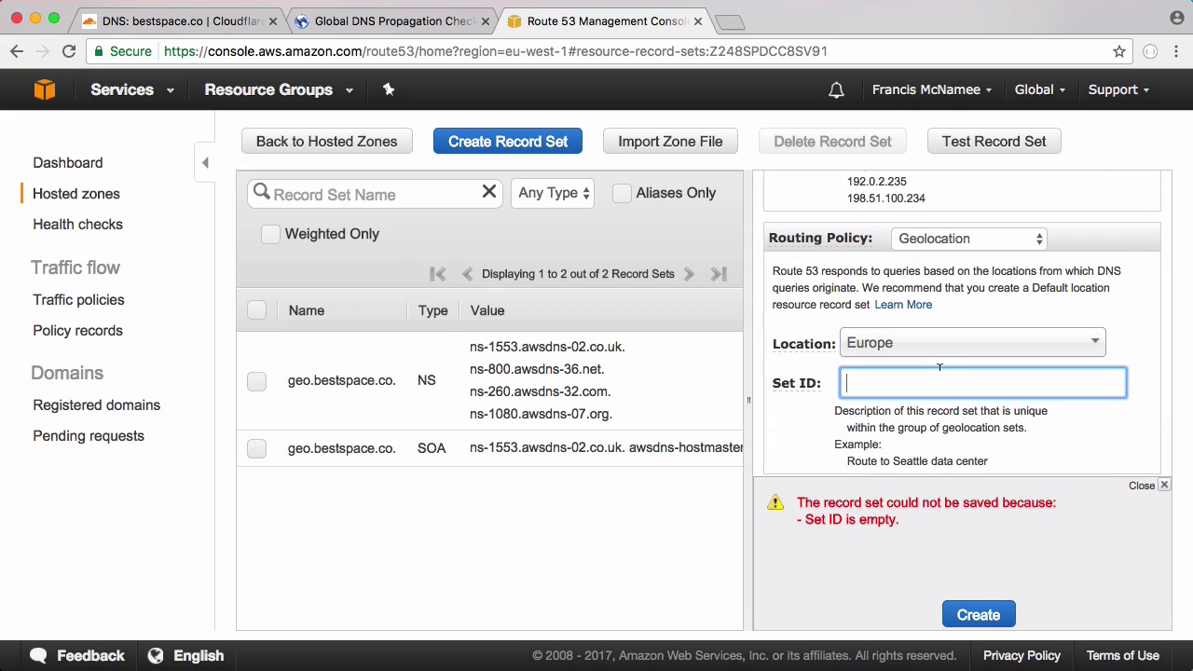
{"action": "type", "text": "Europe"}
{"action": "left_click", "coordinate": [986, 614]}
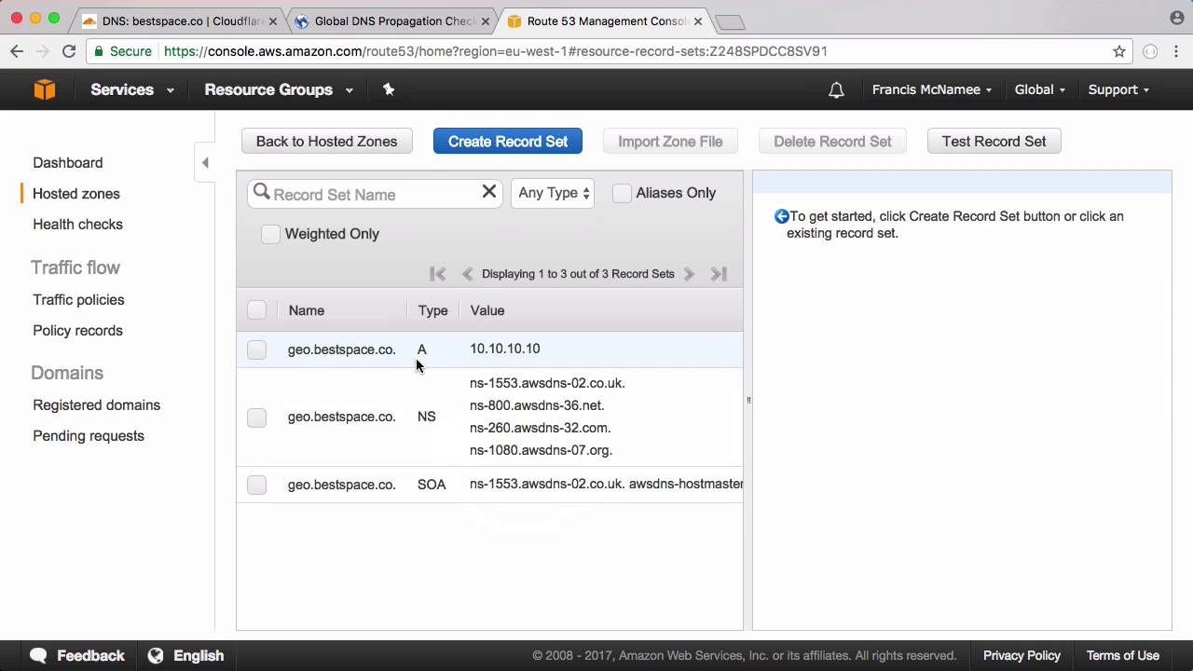
{"action": "left_click", "coordinate": [350, 347]}
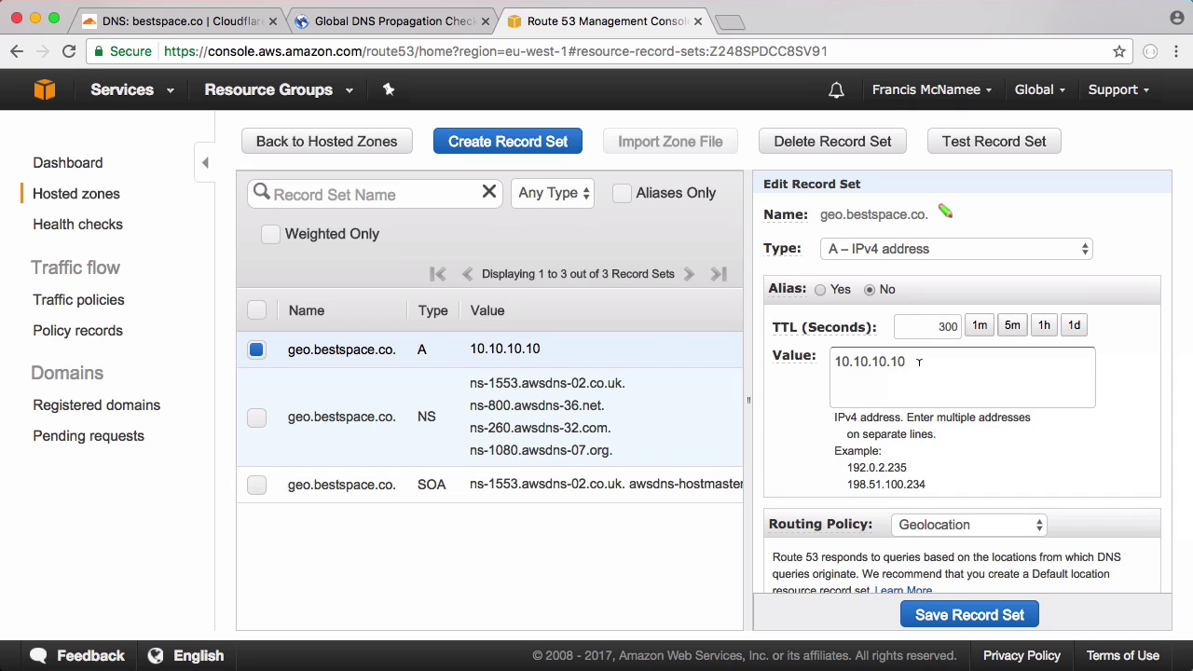
{"action": "left_click", "coordinate": [541, 148]}
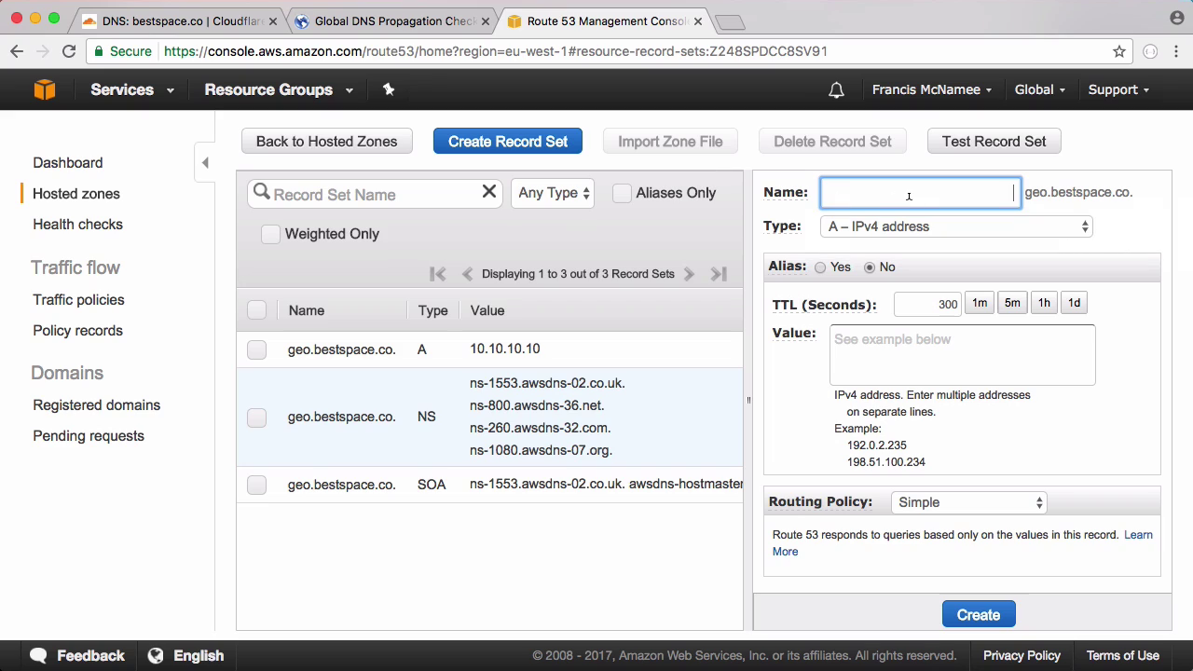
Create a geolocation A record 20.20.20.20 for North America with set ID 'NA'
{"action": "left_click", "coordinate": [910, 346]}
{"action": "type", "text": "20."}
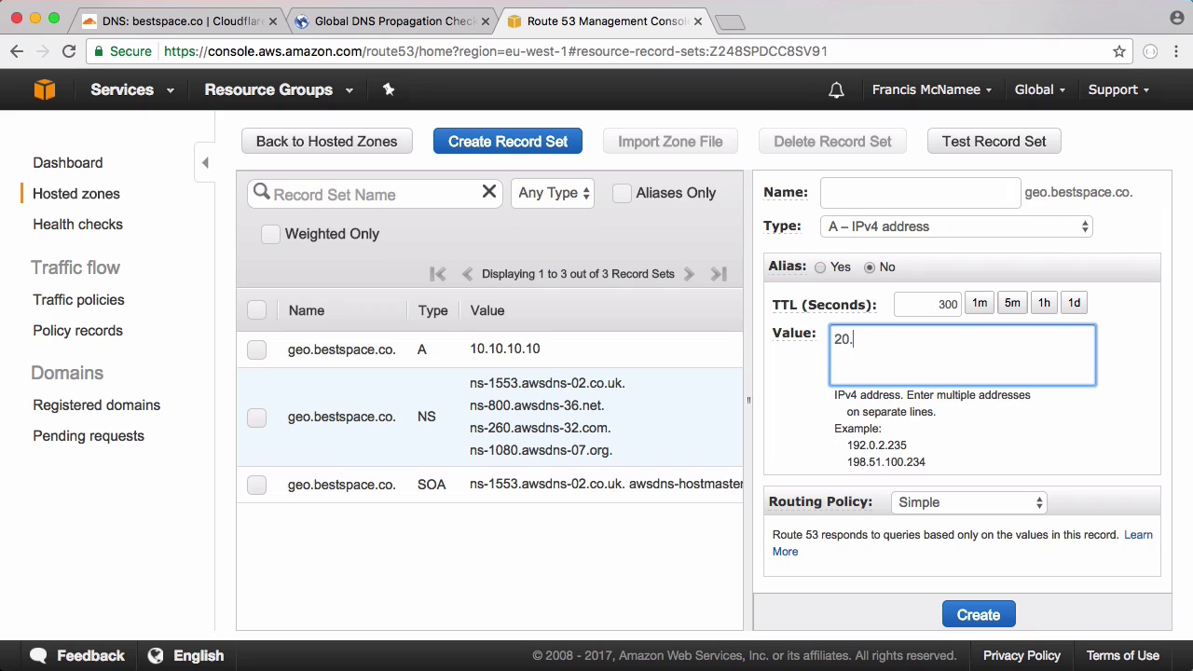
{"action": "type", "text": "20.20.20"}
{"action": "scroll", "coordinate": [1017, 438], "scroll_direction": "down", "scroll_amount": 1}
{"action": "left_click", "coordinate": [971, 494]}
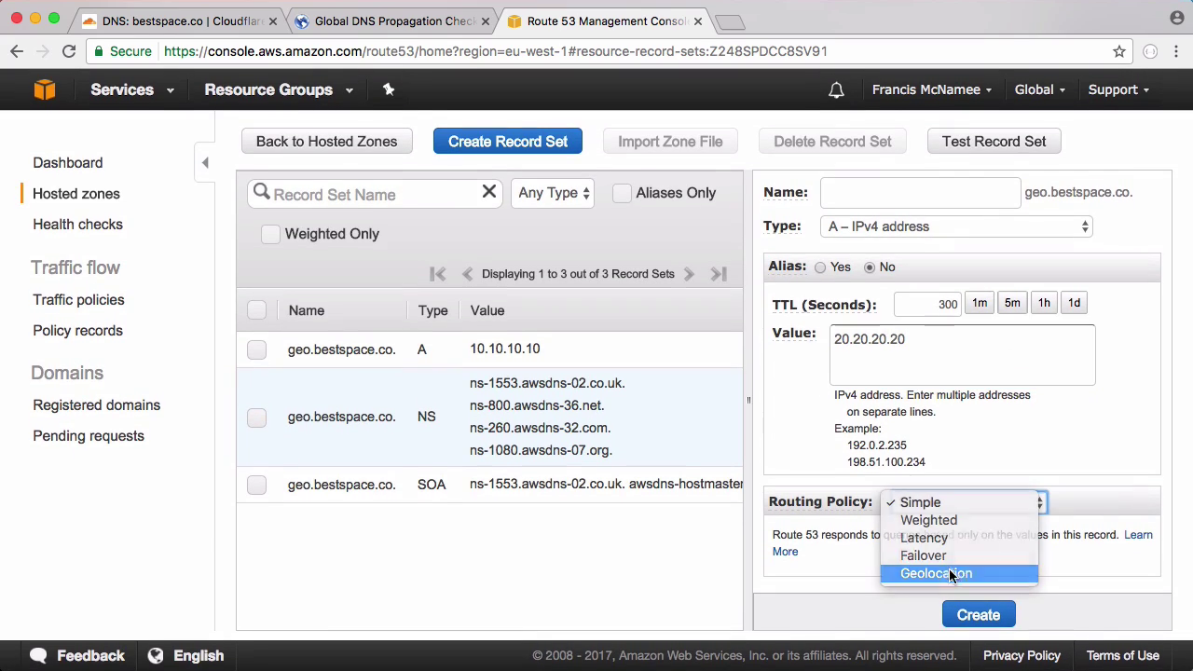
{"action": "left_click", "coordinate": [970, 570]}
{"action": "scroll", "coordinate": [889, 345], "scroll_direction": "down", "scroll_amount": 3}
{"action": "left_click", "coordinate": [965, 338]}
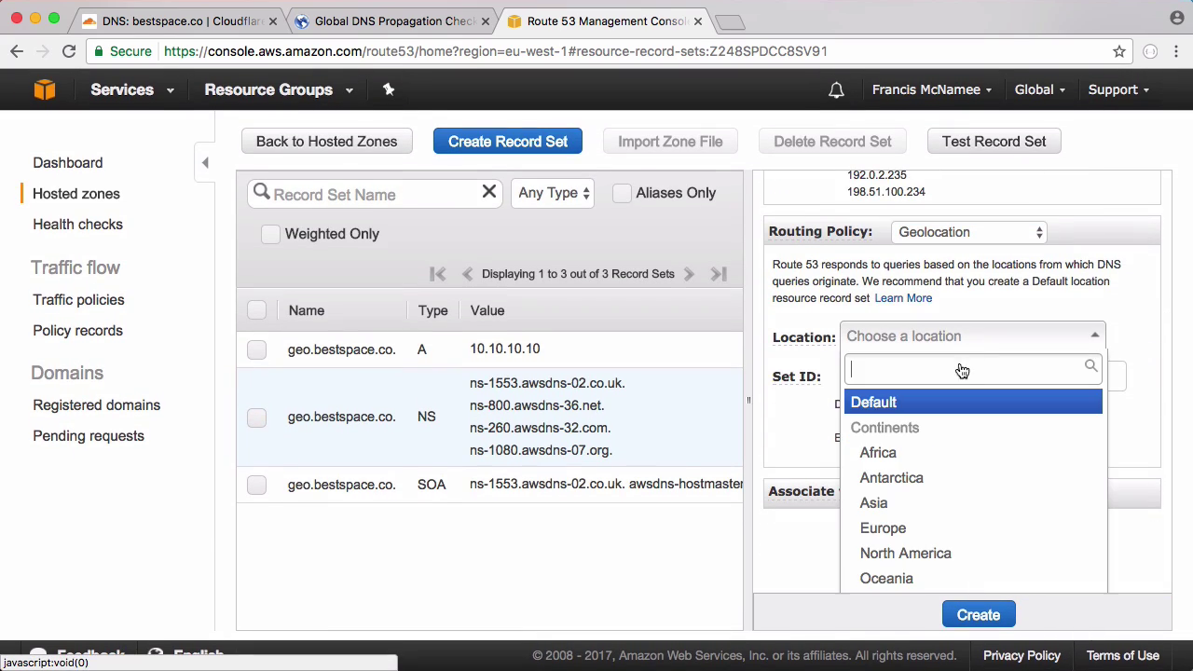
{"action": "left_click", "coordinate": [934, 531]}
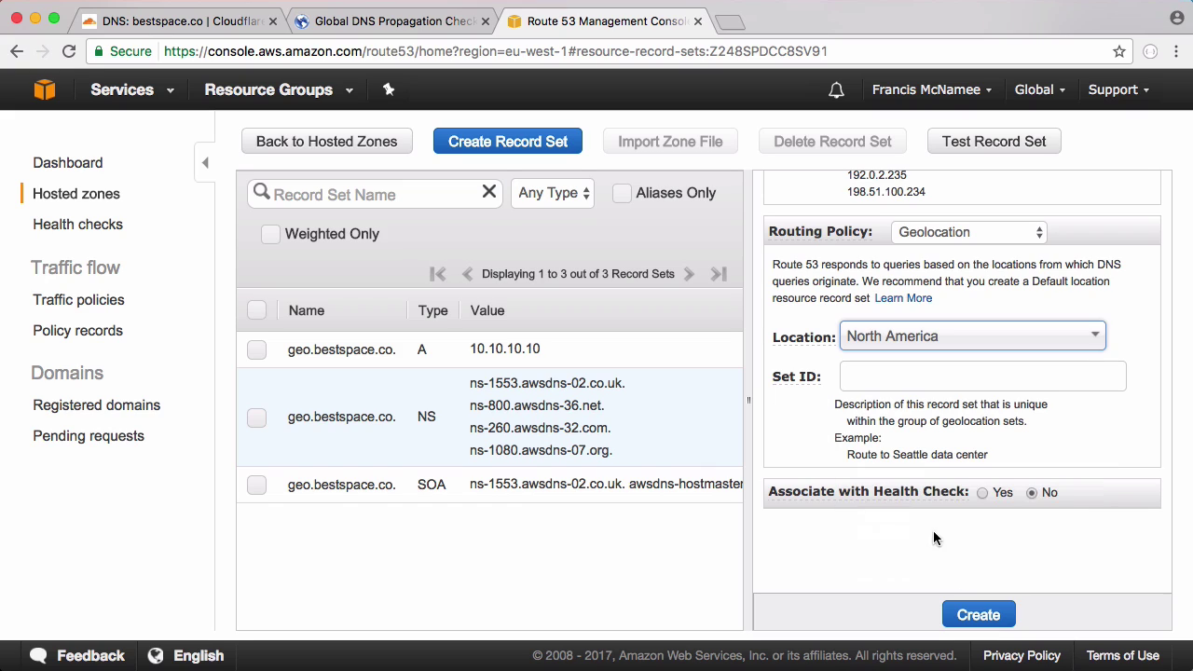
{"action": "left_click", "coordinate": [874, 369]}
{"action": "type", "text": "NA"}
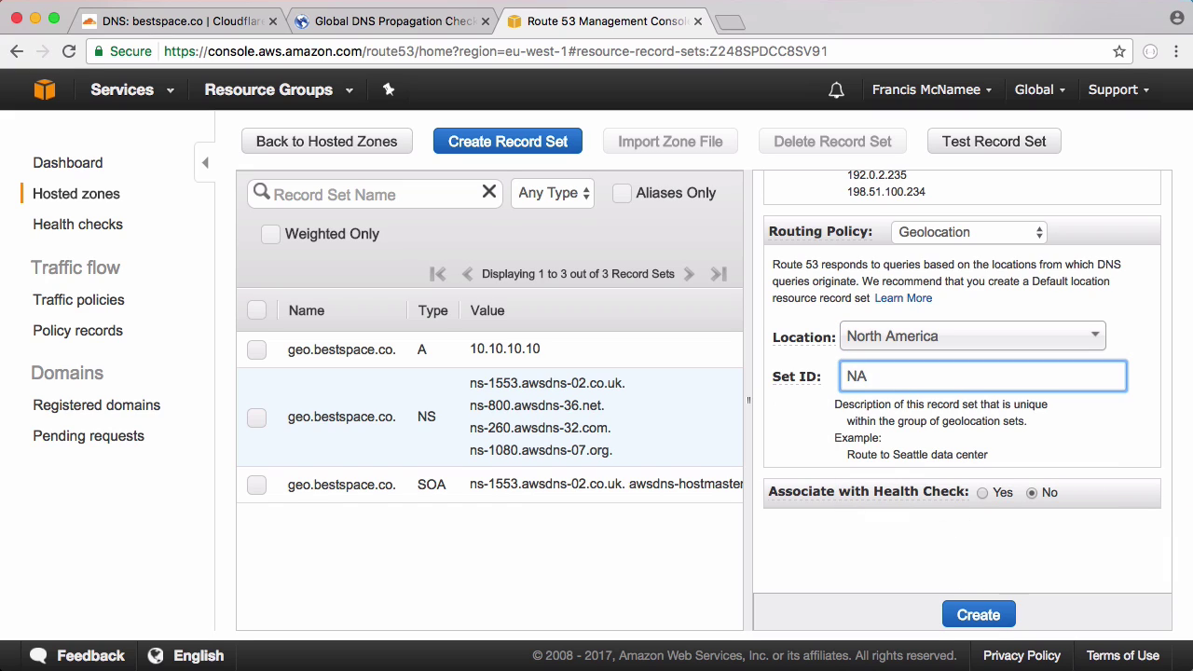
{"action": "left_click", "coordinate": [979, 615]}
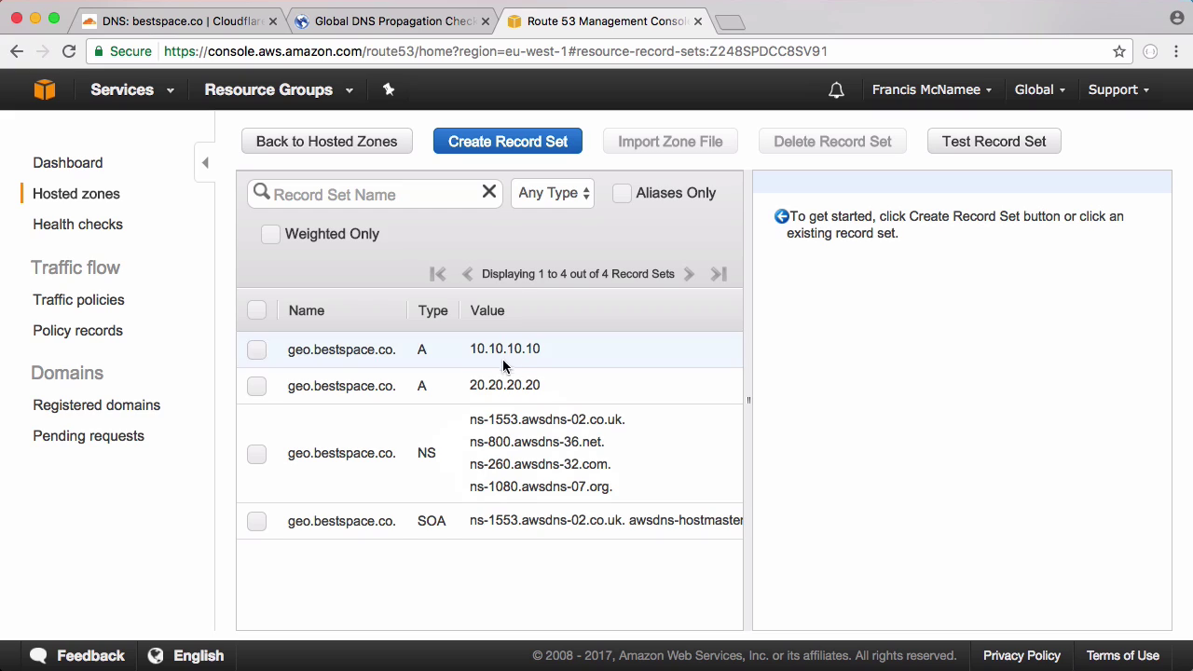
Create a geolocation A record 30.30.30.30 for South America
{"action": "left_click", "coordinate": [513, 140]}
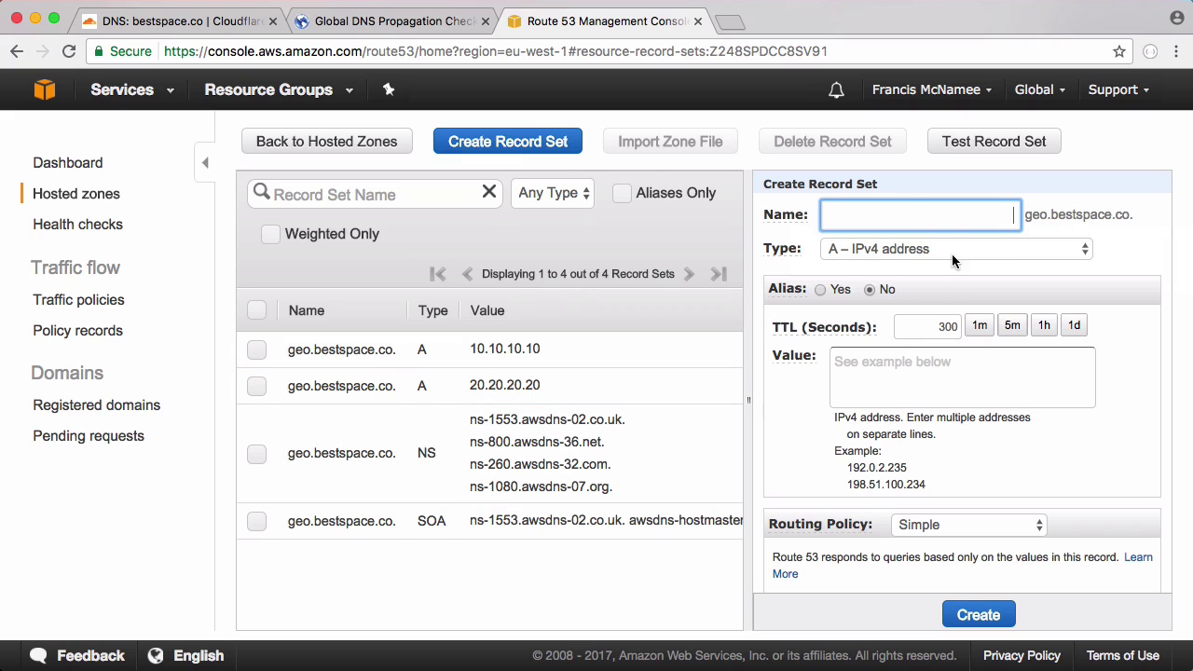
{"action": "left_click", "coordinate": [913, 373]}
{"action": "type", "text": "30.30.30.30"}
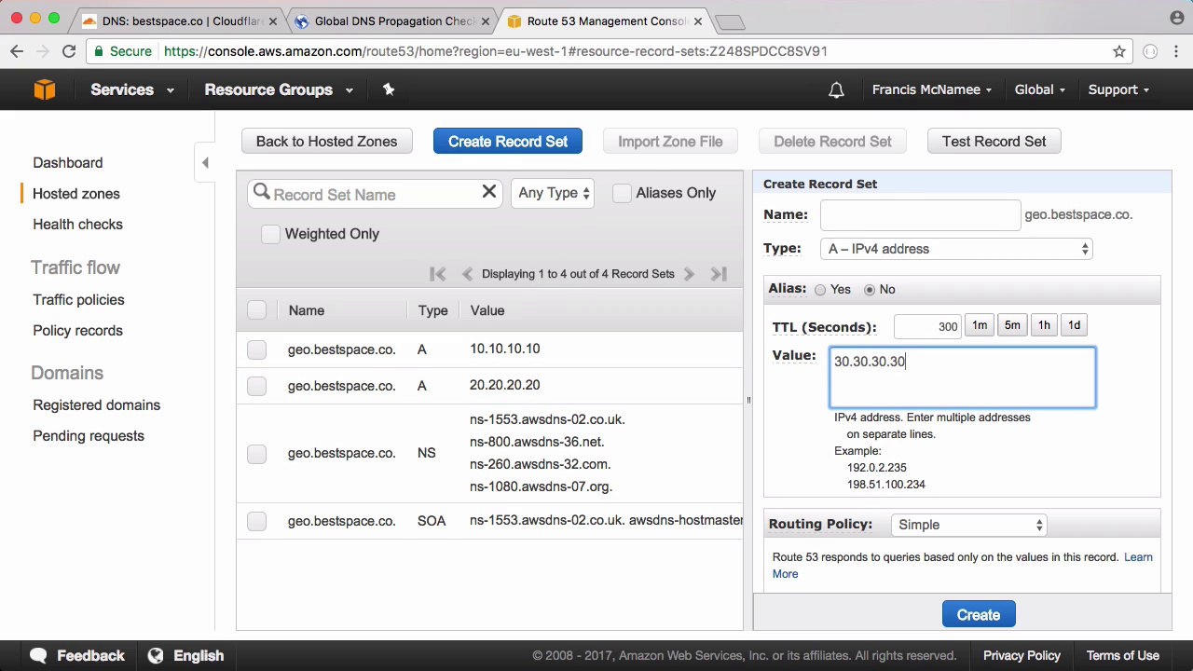
{"action": "scroll", "coordinate": [969, 469], "scroll_direction": "down", "scroll_amount": 1}
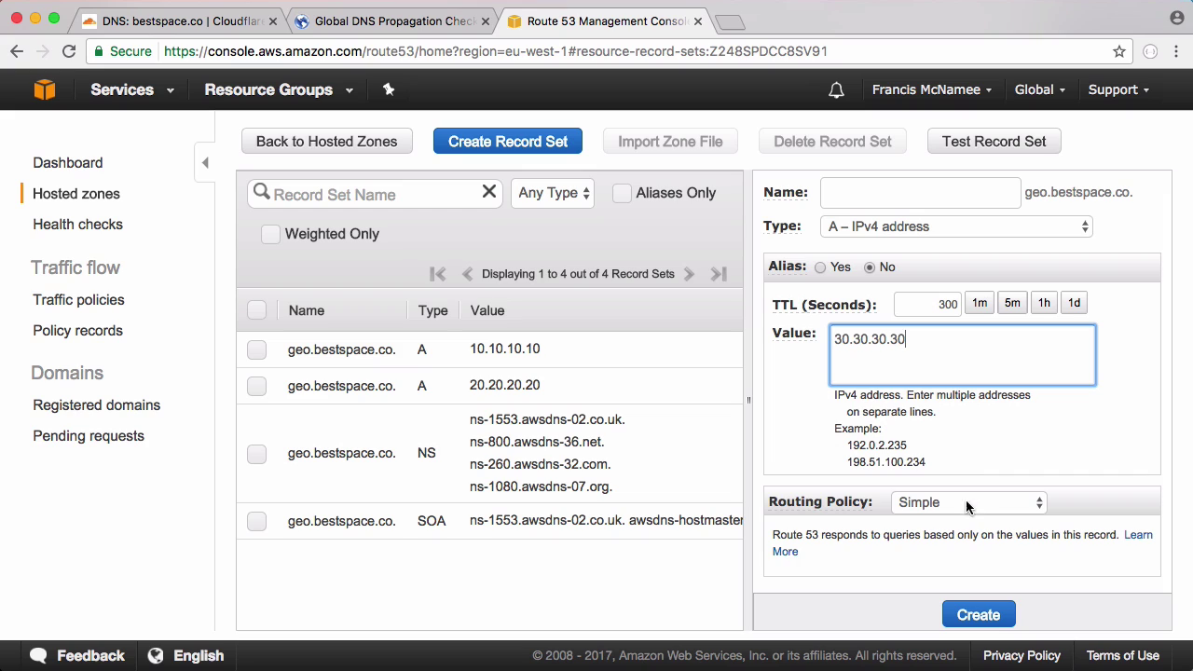
{"action": "left_click", "coordinate": [966, 504]}
{"action": "left_click", "coordinate": [959, 569]}
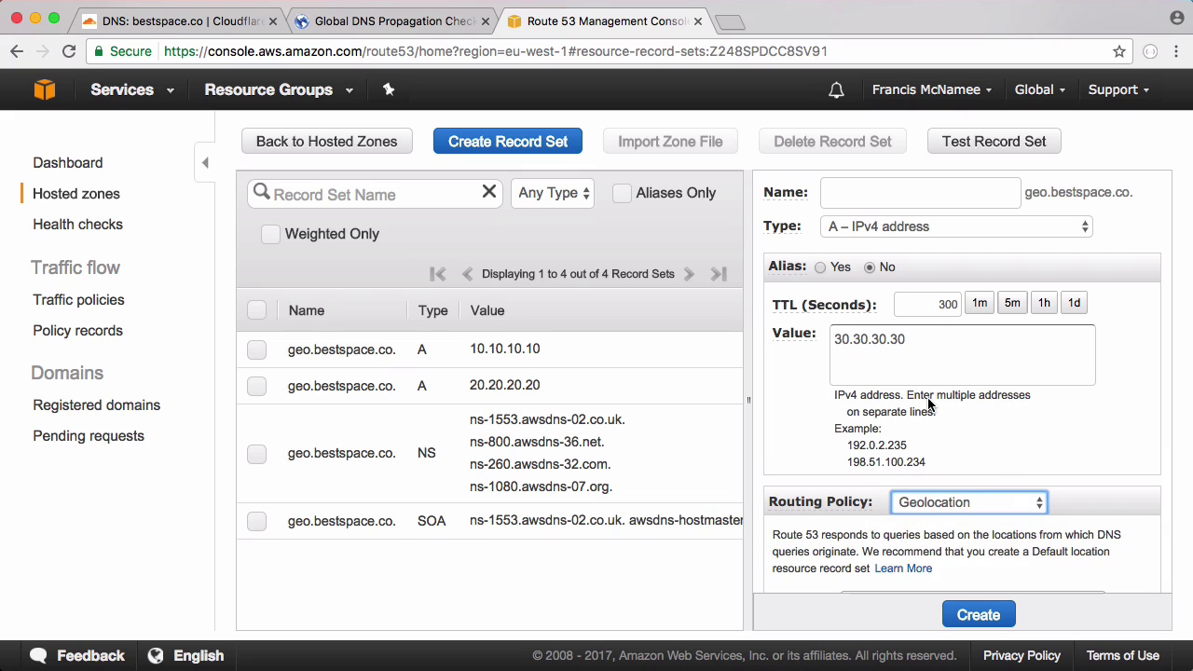
{"action": "scroll", "coordinate": [929, 404], "scroll_direction": "down", "scroll_amount": 5}
{"action": "left_click", "coordinate": [928, 430]}
{"action": "scroll", "coordinate": [954, 541], "scroll_direction": "down", "scroll_amount": 2}
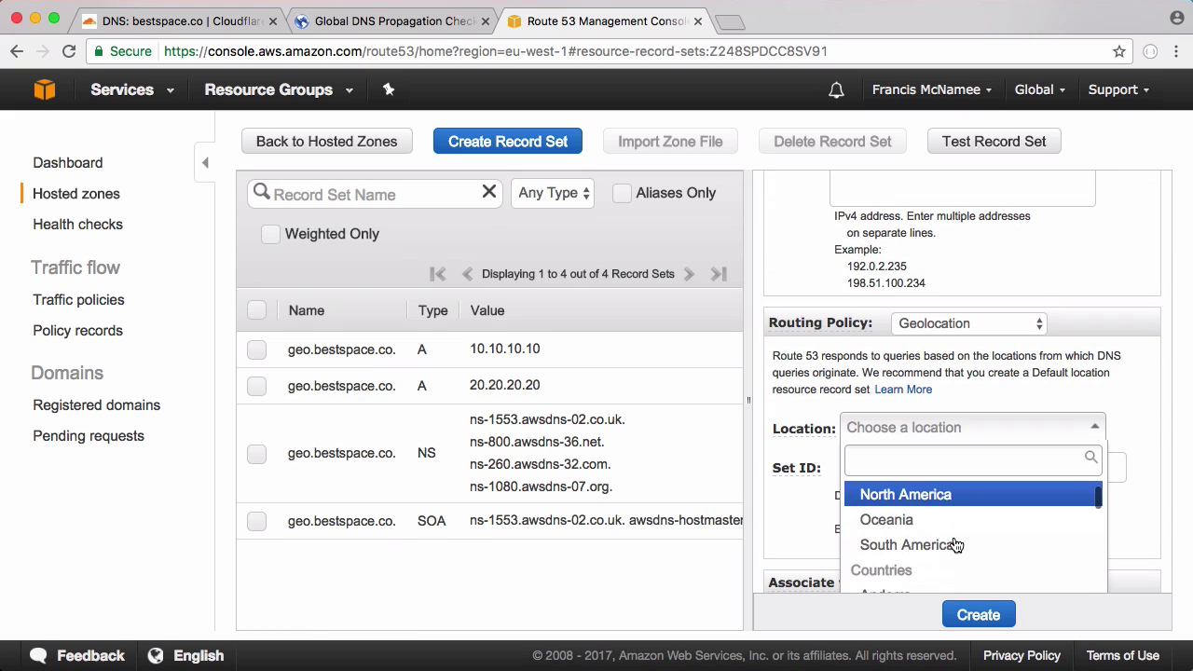
{"action": "left_click", "coordinate": [955, 545]}
{"action": "left_click", "coordinate": [978, 616]}
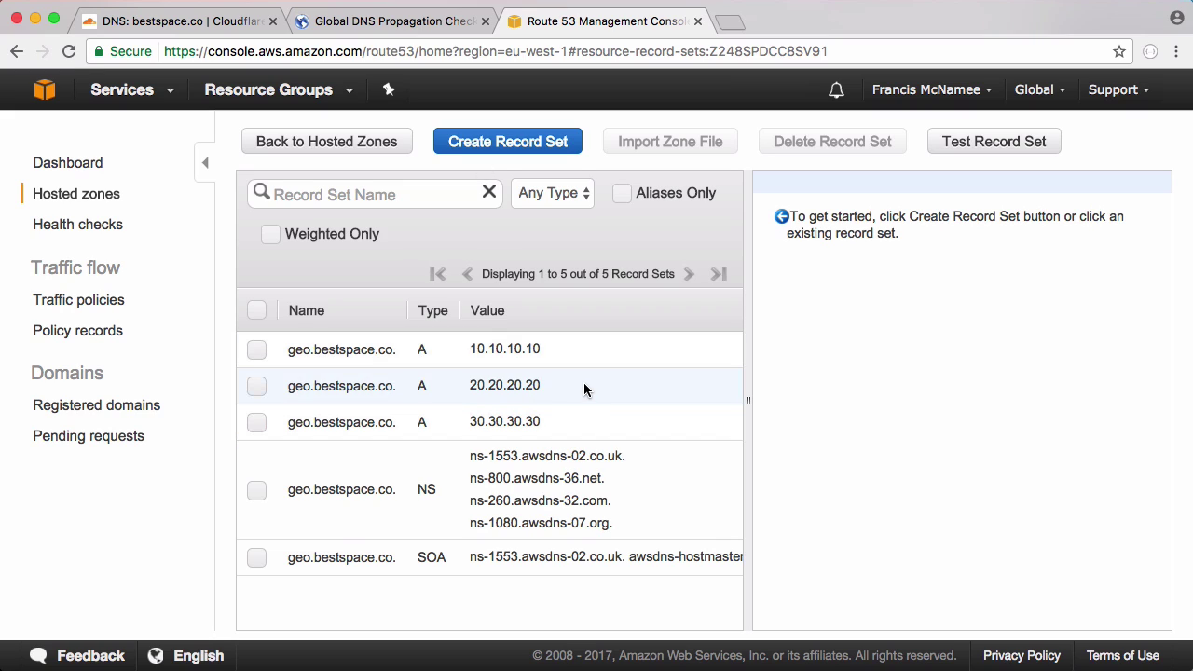
Create a geolocation A record 0.0.0.0 for the Default location with set ID 'Default'
{"action": "left_click", "coordinate": [523, 152]}
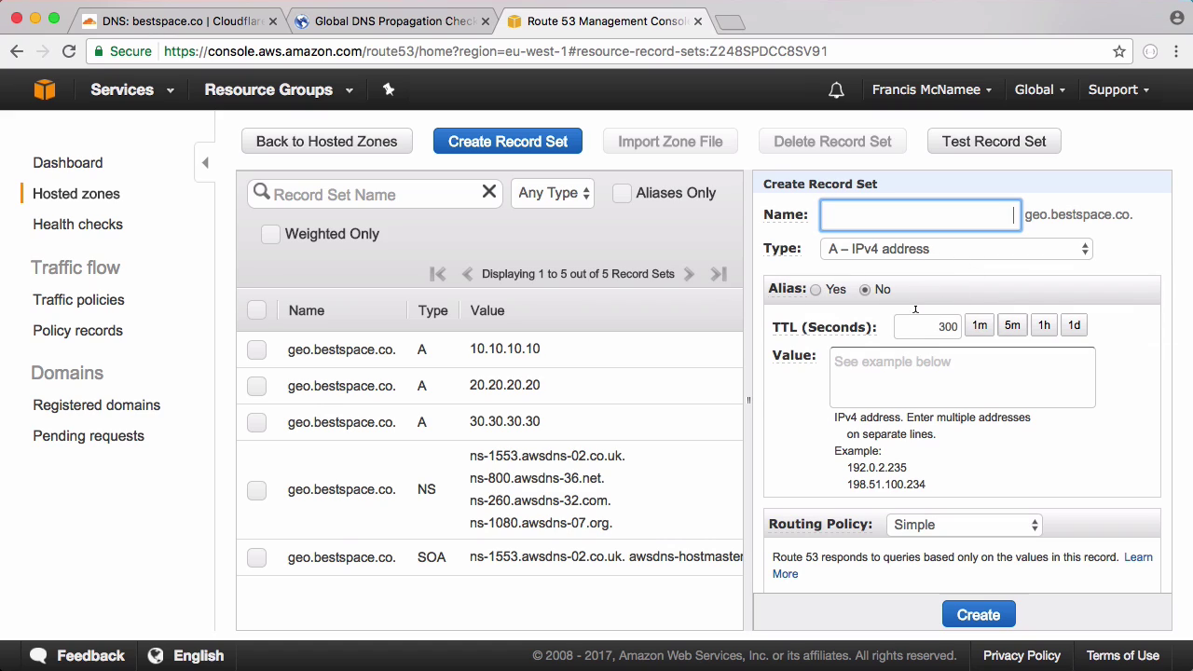
{"action": "left_click", "coordinate": [892, 363]}
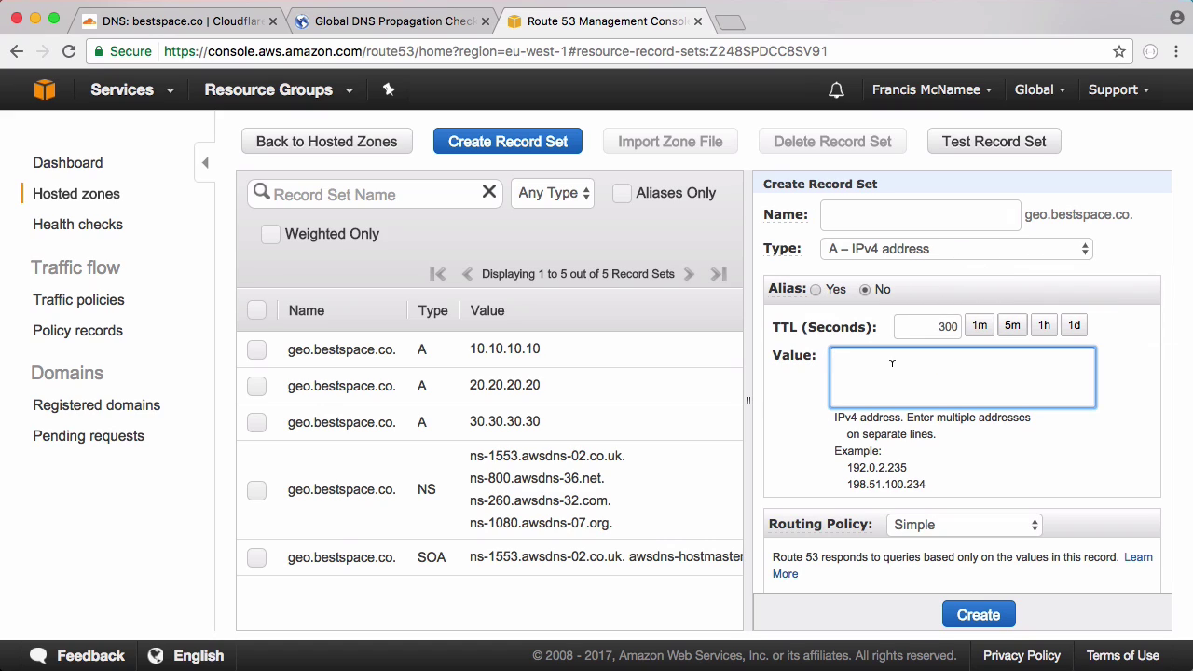
{"action": "type", "text": "0.0.0.0"}
{"action": "key", "text": "Tab"}
{"action": "key", "text": "space"}
{"action": "key", "text": "Down"}
{"action": "key", "text": "Down"}
{"action": "key", "text": "Down"}
{"action": "key", "text": "Down"}
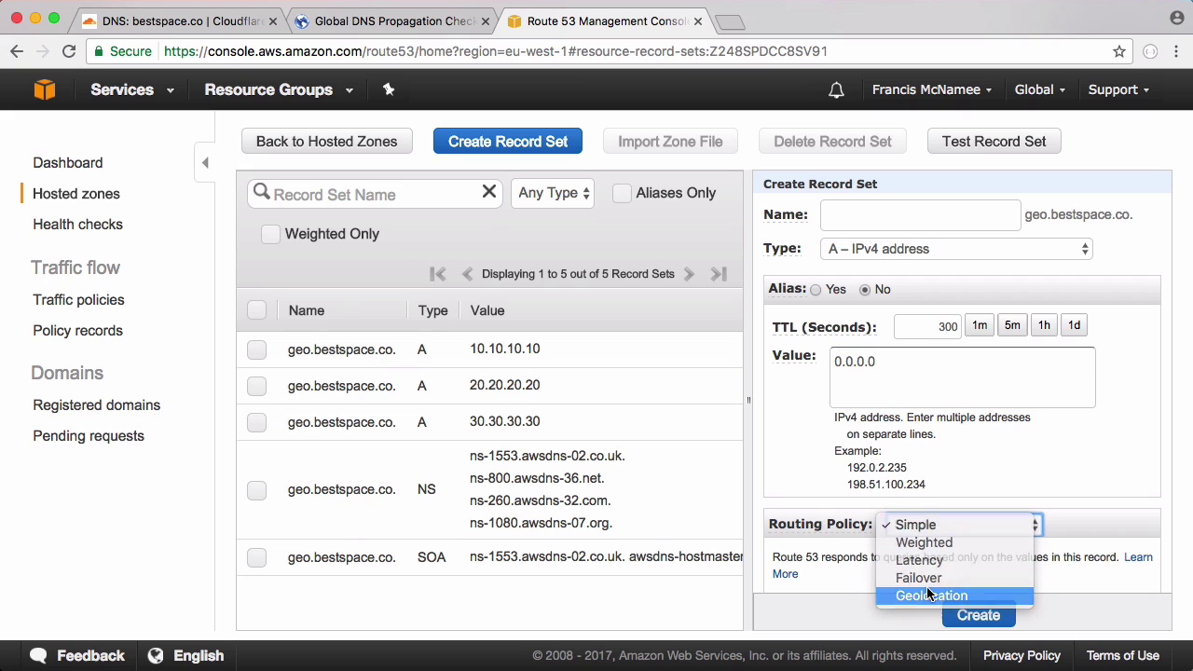
{"action": "key", "text": "Return"}
{"action": "scroll", "coordinate": [899, 385], "scroll_direction": "down", "scroll_amount": 5}
{"action": "left_click", "coordinate": [964, 322]}
{"action": "left_click", "coordinate": [860, 383]}
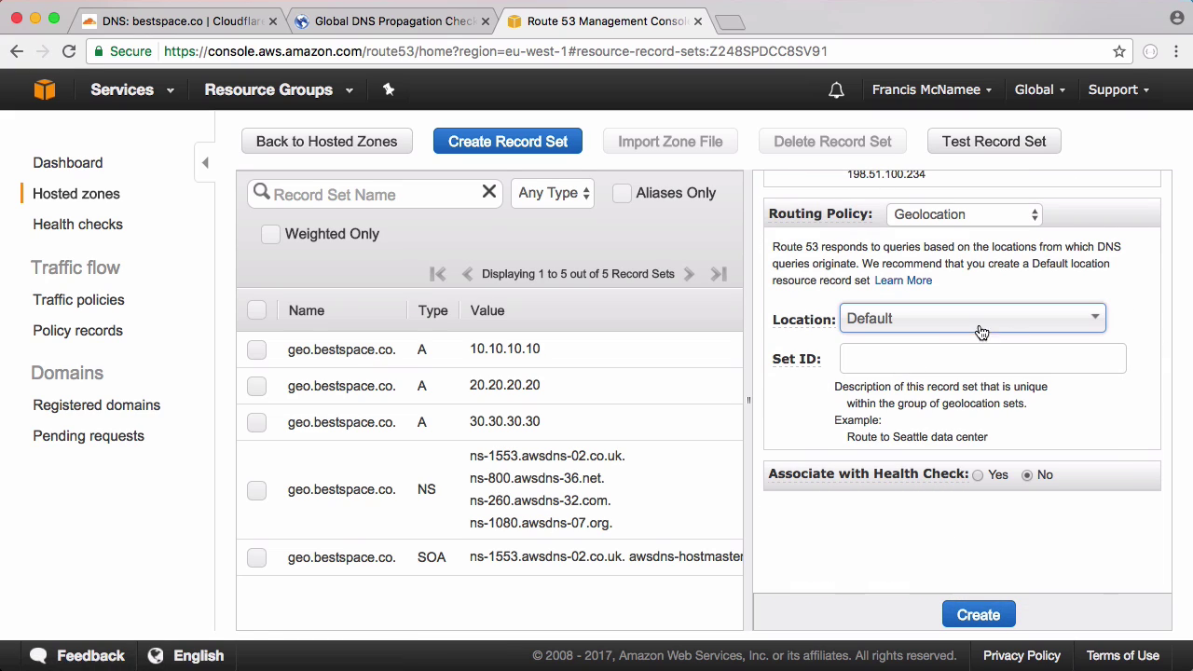
{"action": "left_click", "coordinate": [892, 359]}
{"action": "type", "text": "Default"}
{"action": "left_click", "coordinate": [972, 615]}
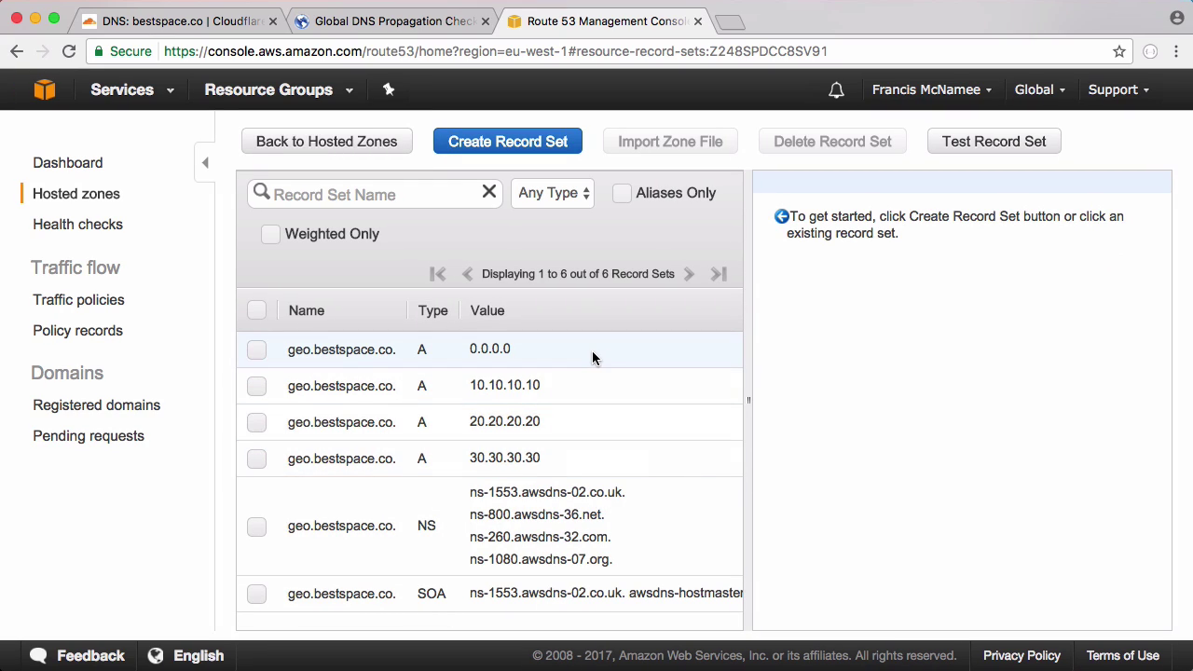
Look up geo.bestspace.co on whatsmydns.net and inspect the regional A results on the map
{"action": "left_click", "coordinate": [424, 20]}
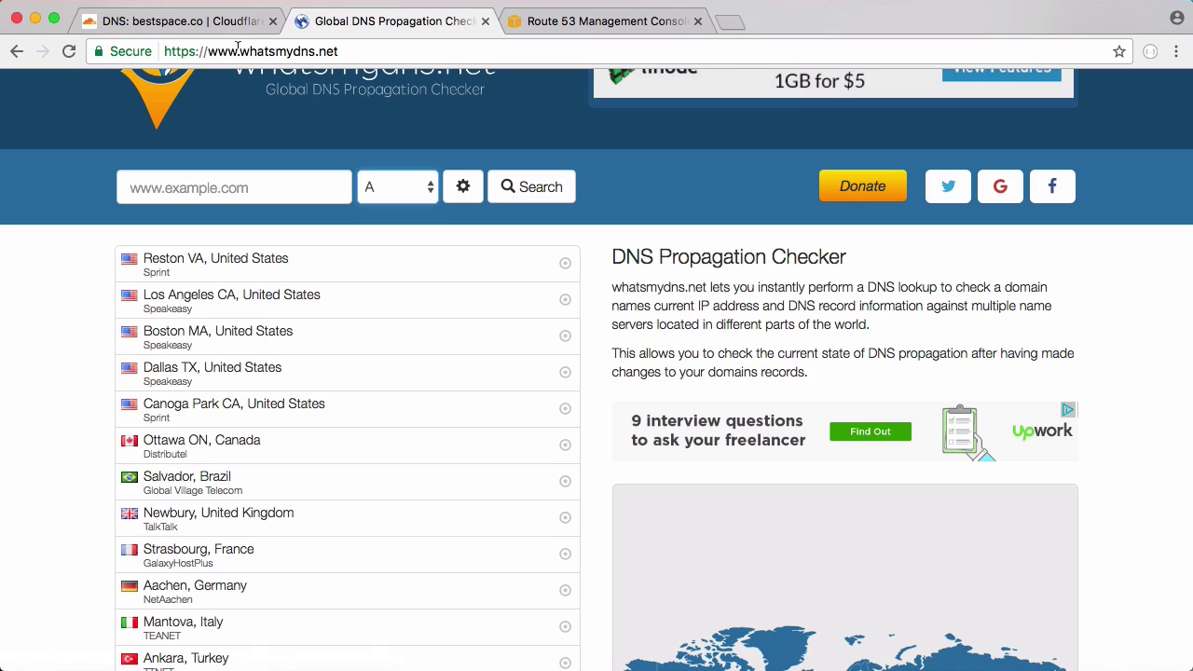
{"action": "left_click", "coordinate": [289, 194]}
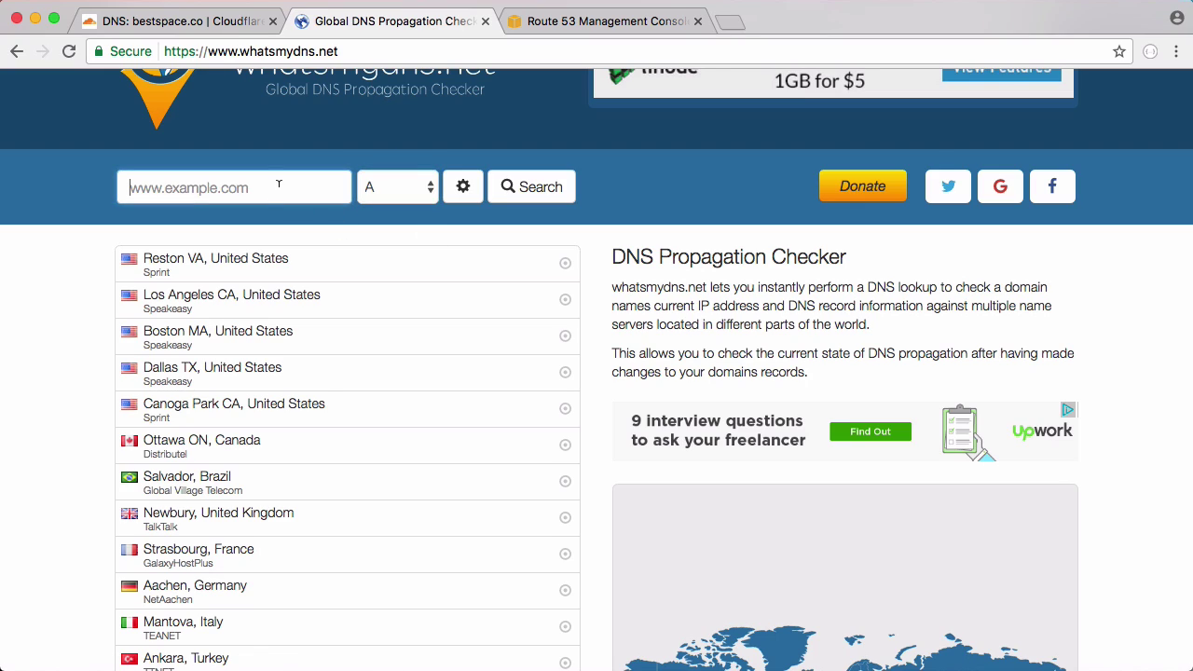
{"action": "type", "text": "geo.bestspace.co"}
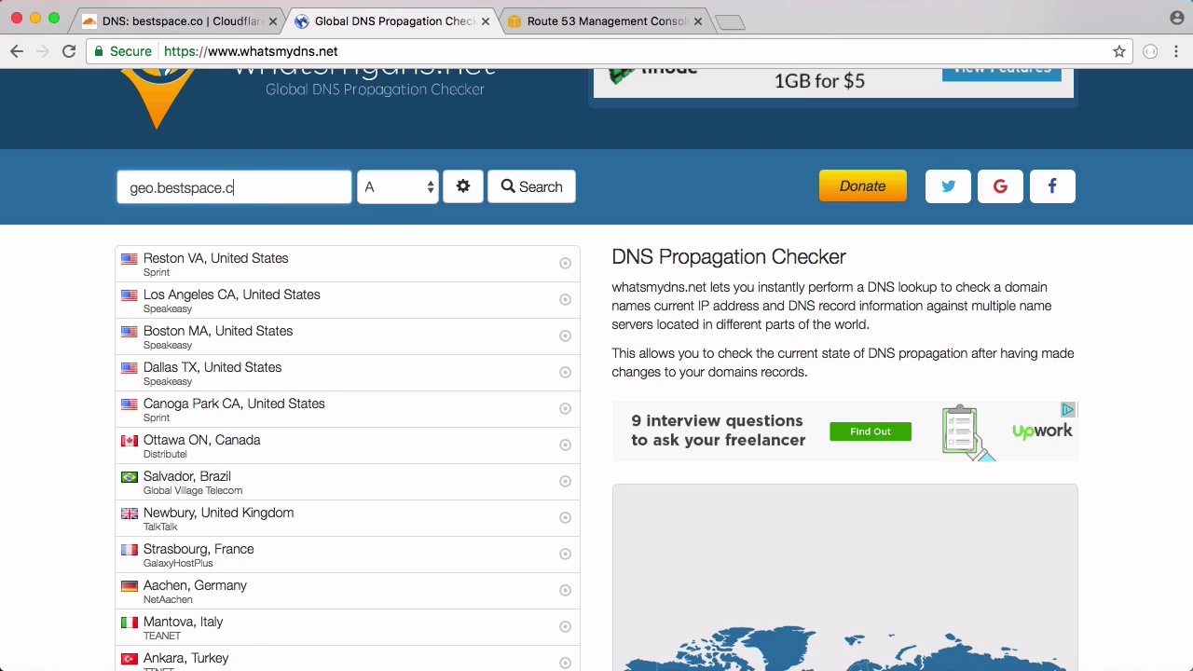
{"action": "left_click", "coordinate": [550, 198]}
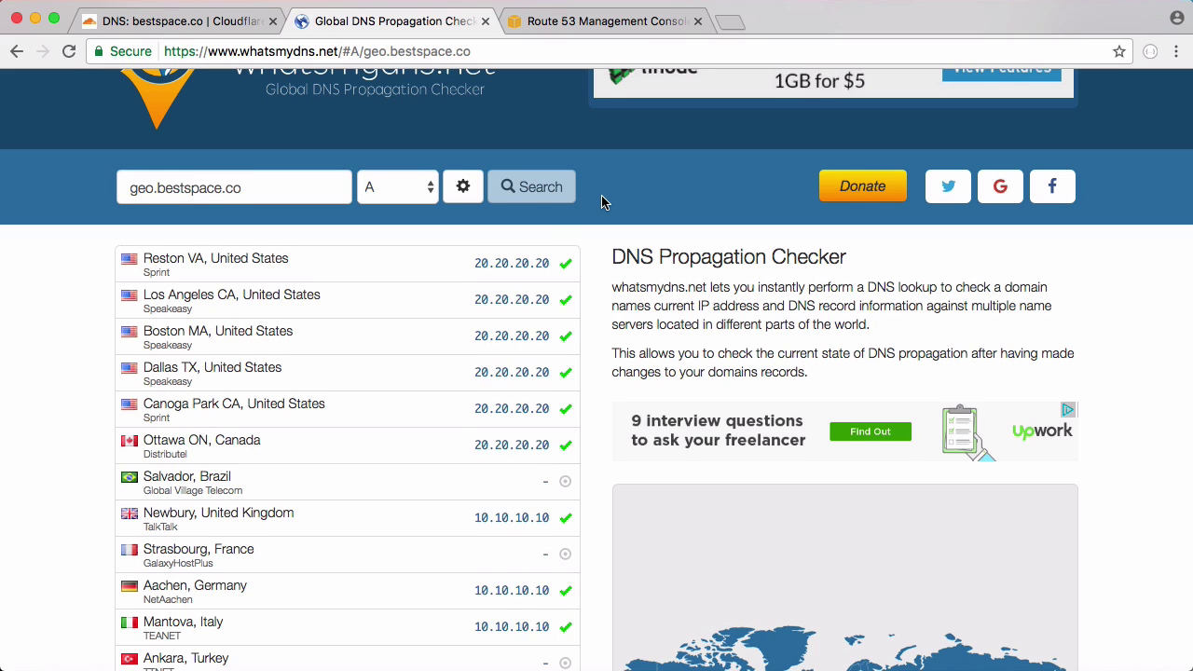
{"action": "scroll", "coordinate": [602, 201], "scroll_direction": "down", "scroll_amount": 5}
{"action": "scroll", "coordinate": [602, 201], "scroll_direction": "down", "scroll_amount": 5}
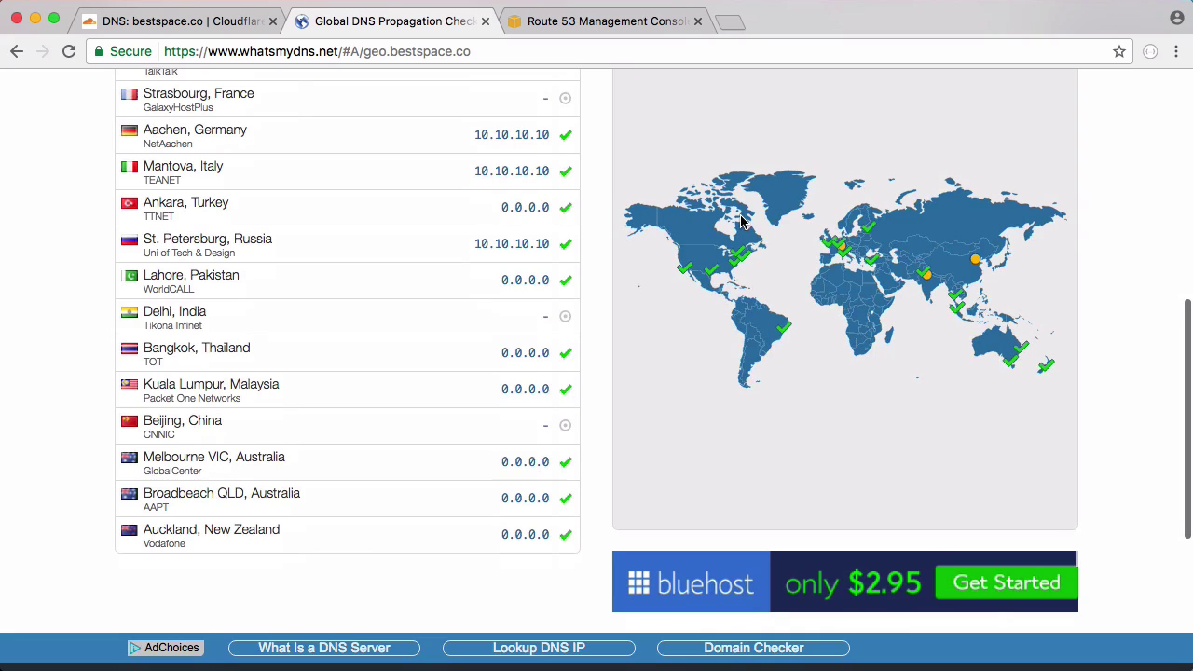
{"action": "mouse_move", "coordinate": [690, 277]}
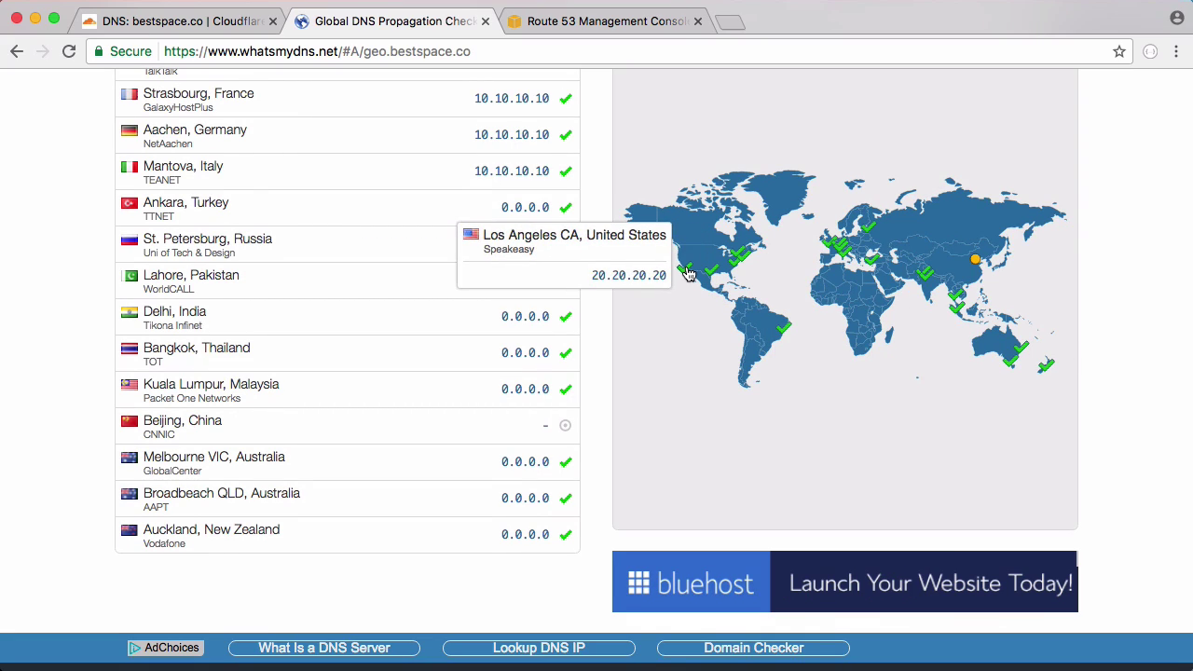
{"action": "mouse_move", "coordinate": [781, 338]}
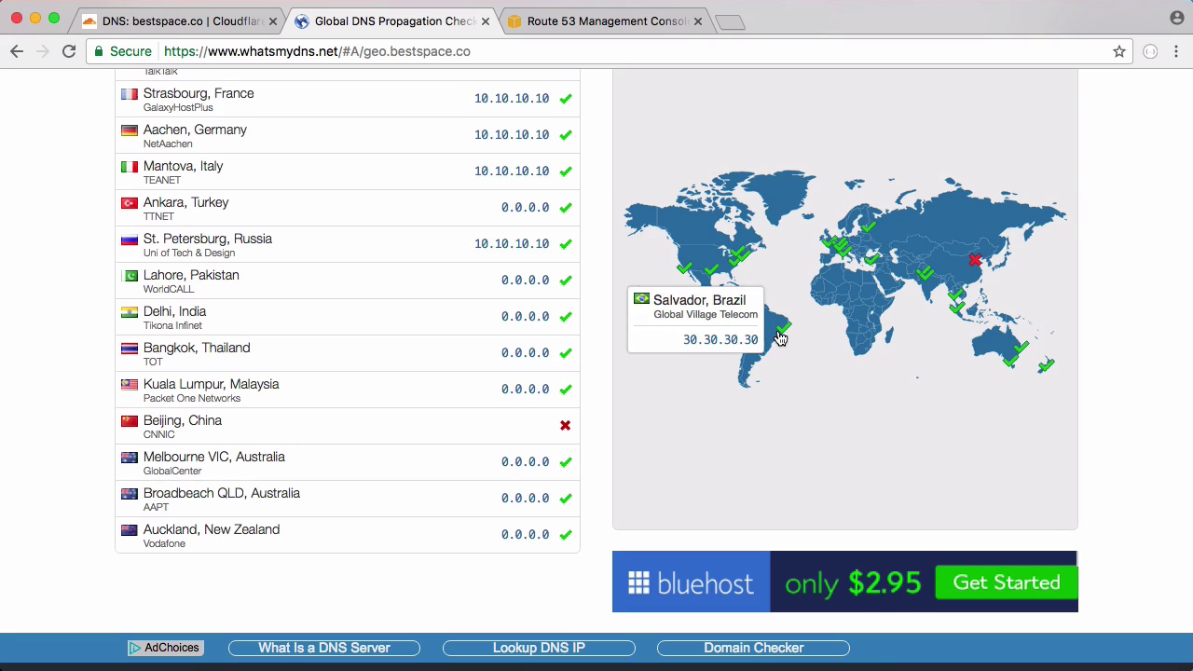
In Route 53, check the locations of the 30.30.30.30 and 20.20.20.20 records
{"action": "left_click", "coordinate": [560, 26]}
{"action": "left_click", "coordinate": [519, 450]}
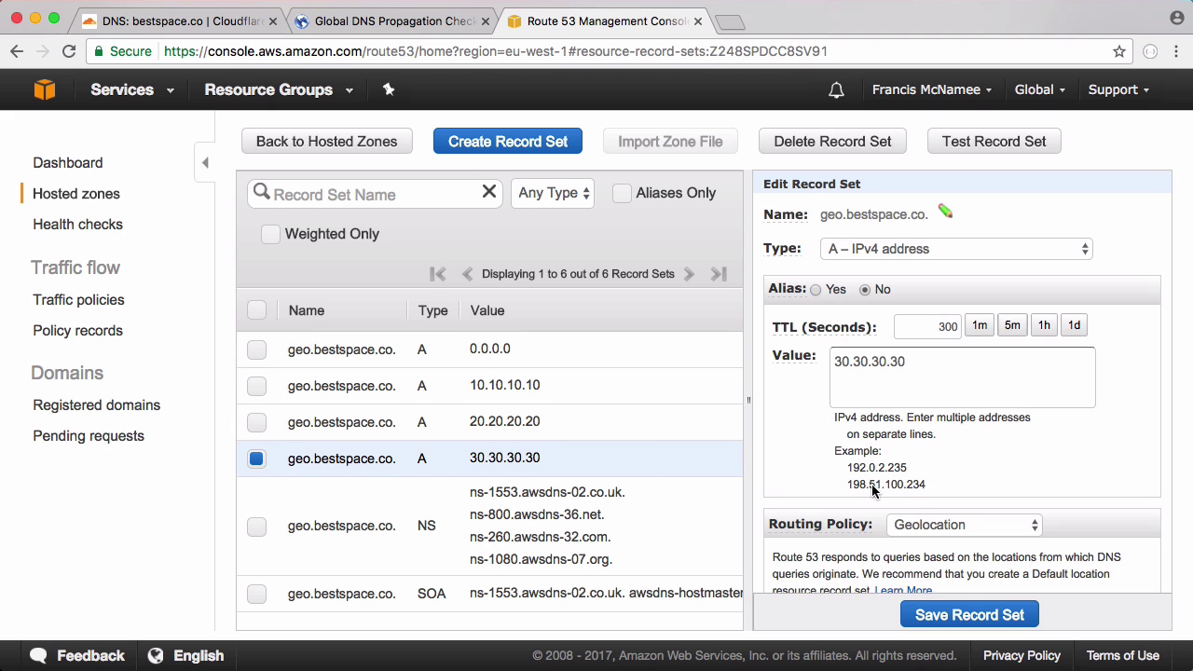
{"action": "scroll", "coordinate": [895, 476], "scroll_direction": "down", "scroll_amount": 5}
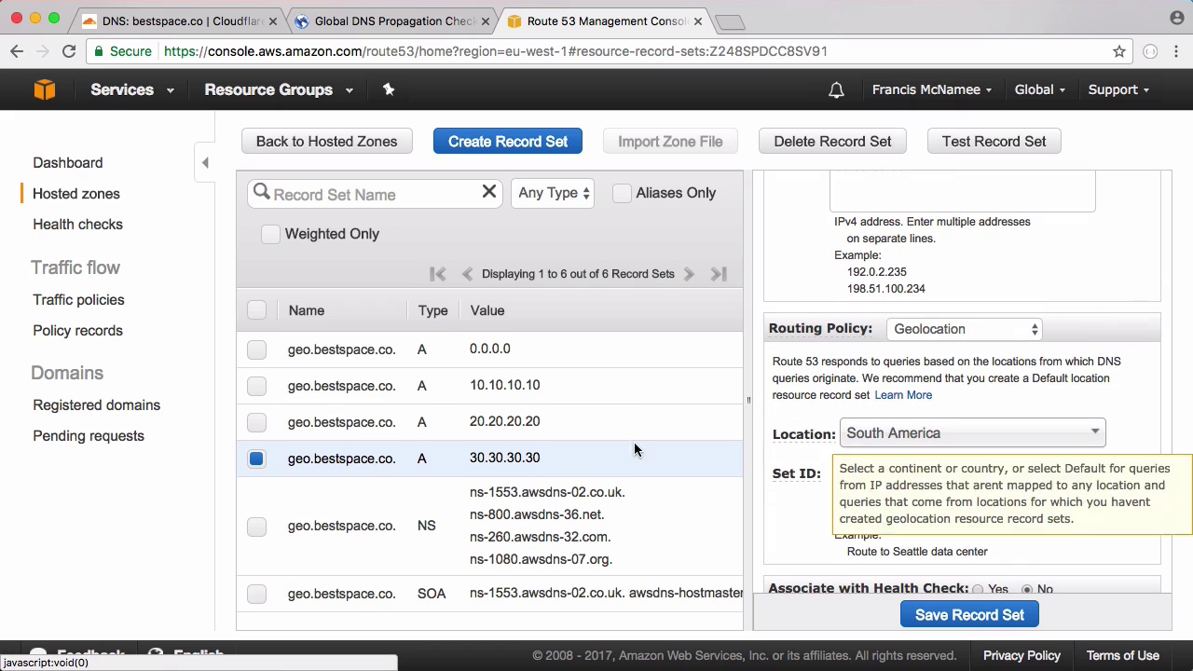
{"action": "left_click", "coordinate": [582, 427]}
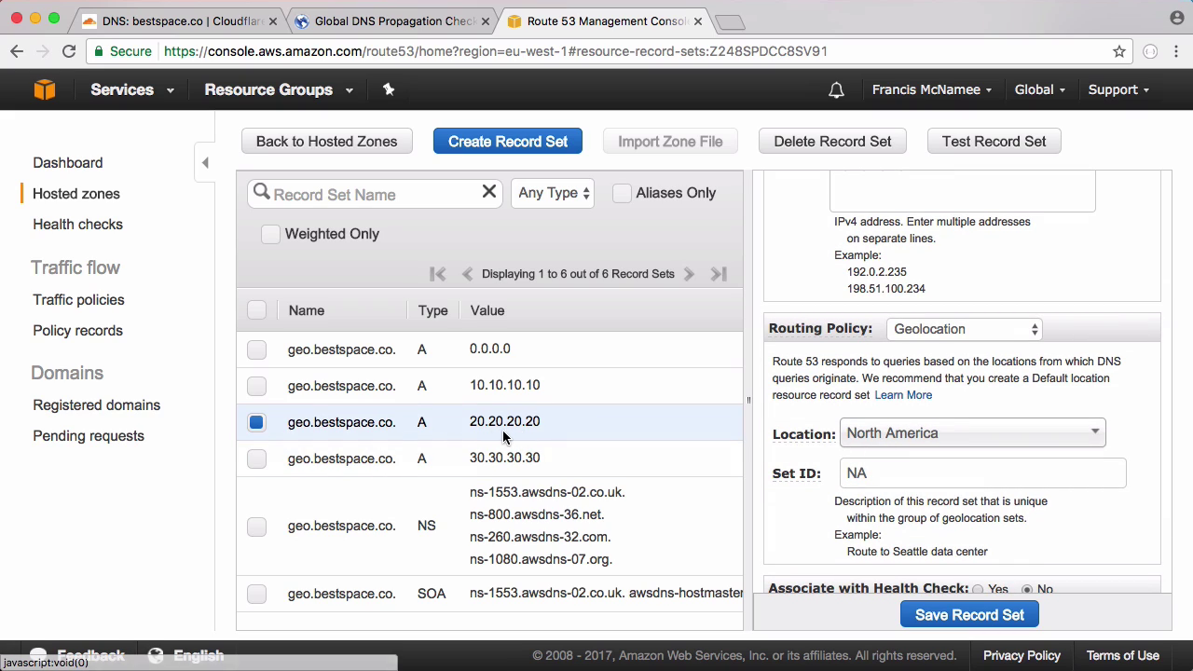
Back on whatsmydns, inspect map markers such as Salvador, Brazil resolving to 30.30.30.30
{"action": "left_click", "coordinate": [413, 28]}
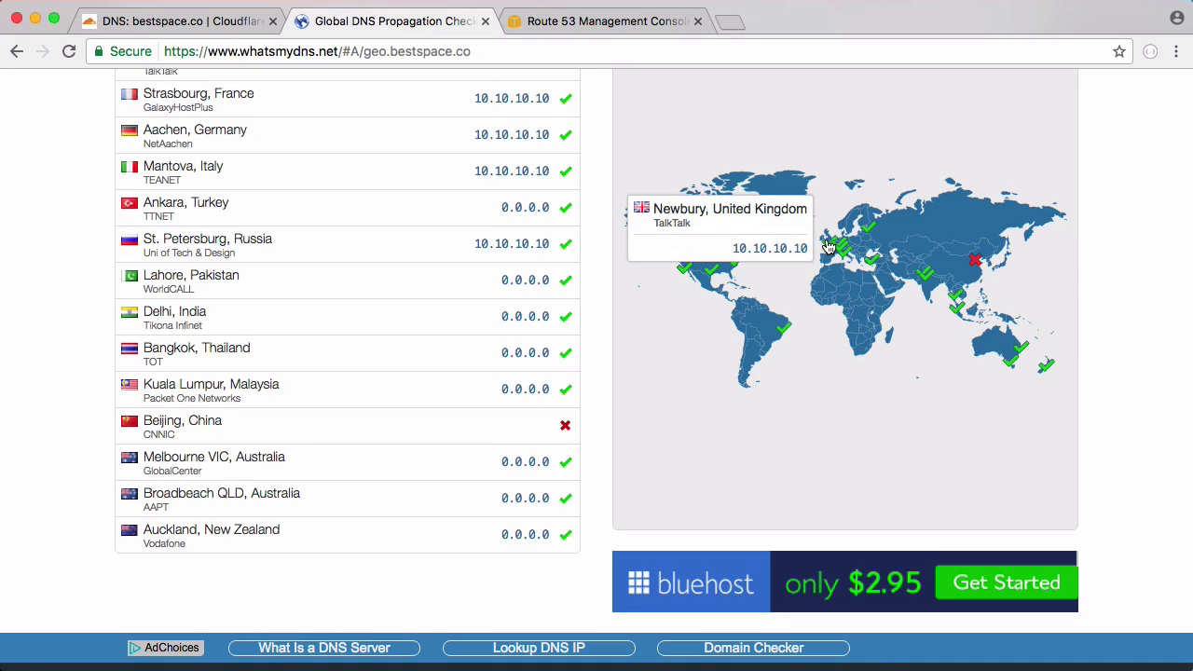
{"action": "mouse_move", "coordinate": [847, 250]}
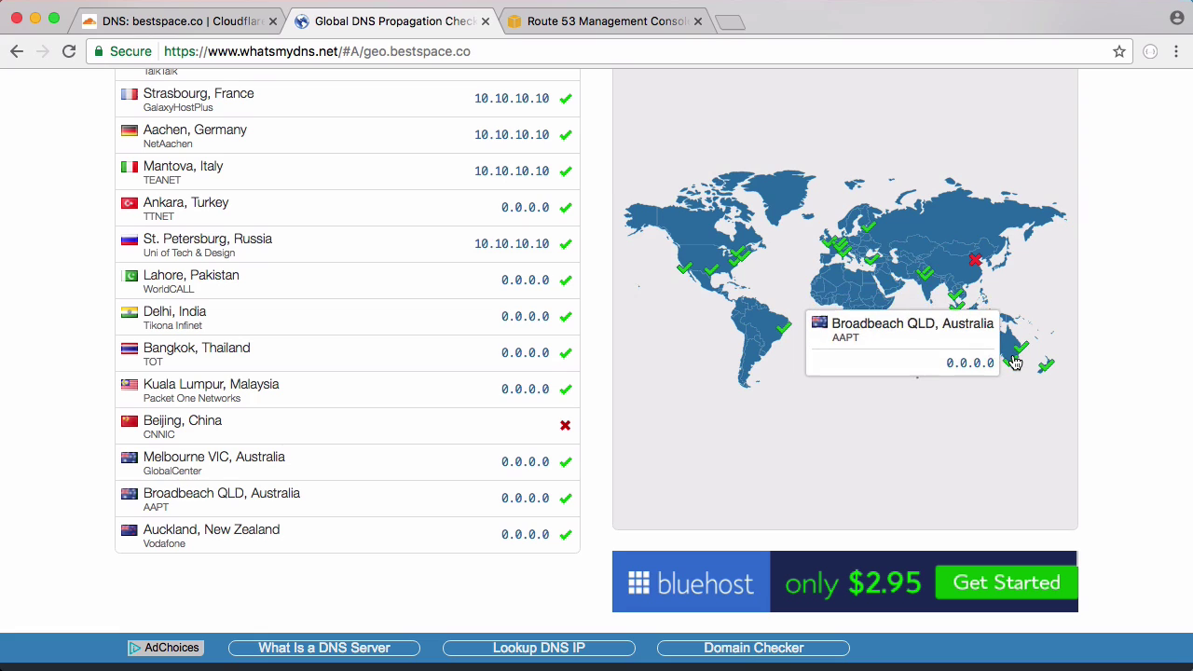
{"action": "mouse_move", "coordinate": [1044, 371]}
{"action": "scroll", "coordinate": [587, 296], "scroll_direction": "up", "scroll_amount": 6}
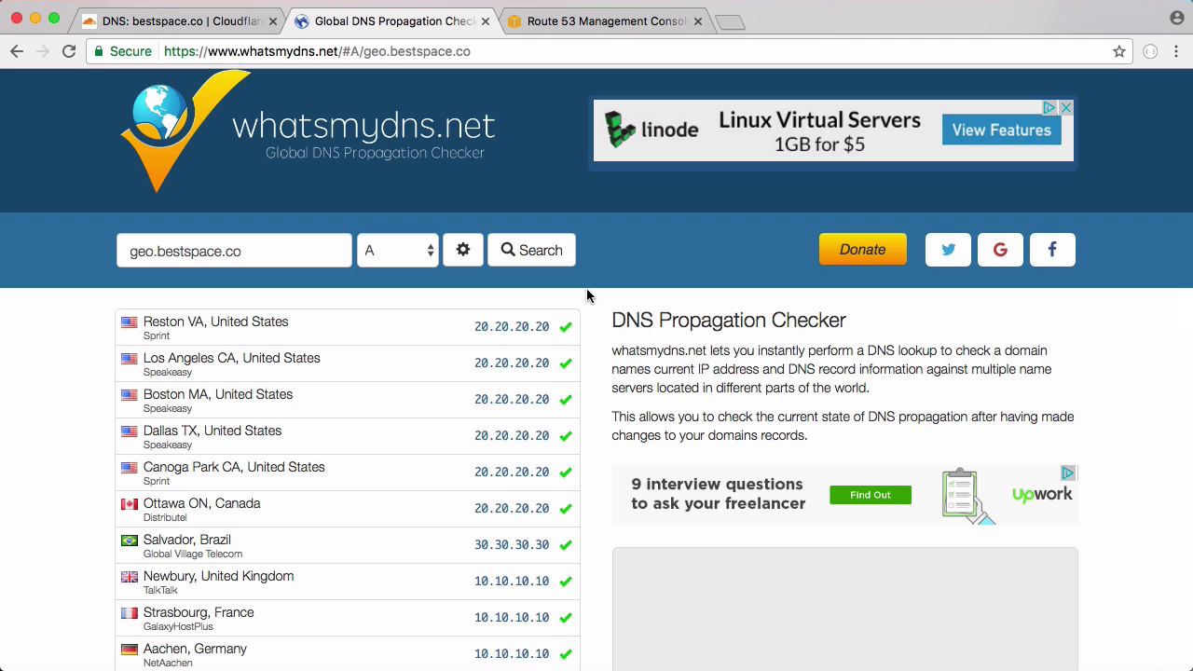
Show francismcnamee.com's Cloudflare DNS records, with its root CNAME aliasing geo.bestspace.co
{"action": "left_click", "coordinate": [194, 20]}
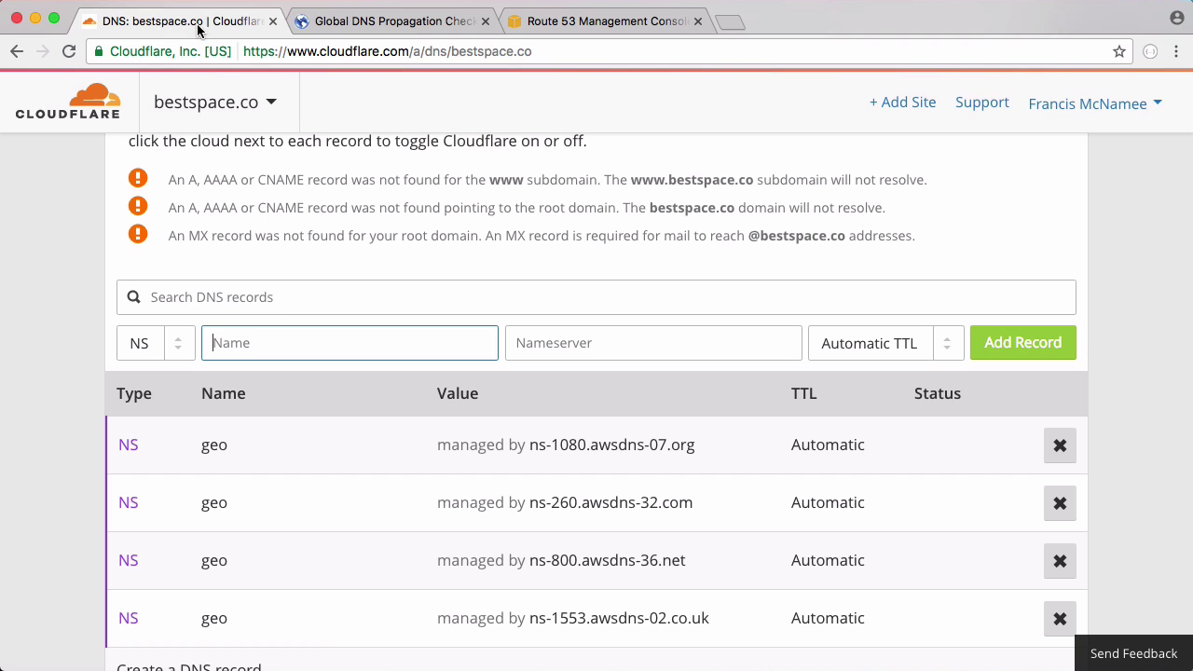
{"action": "left_click", "coordinate": [248, 104]}
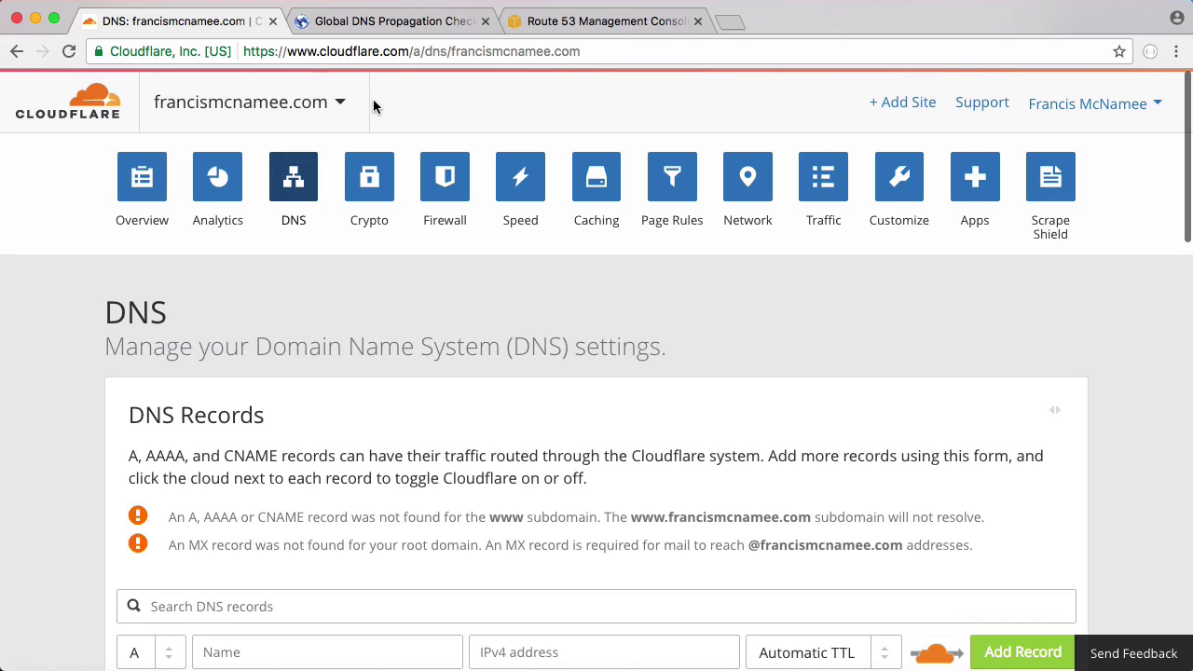
{"action": "scroll", "coordinate": [284, 336], "scroll_direction": "down", "scroll_amount": 3}
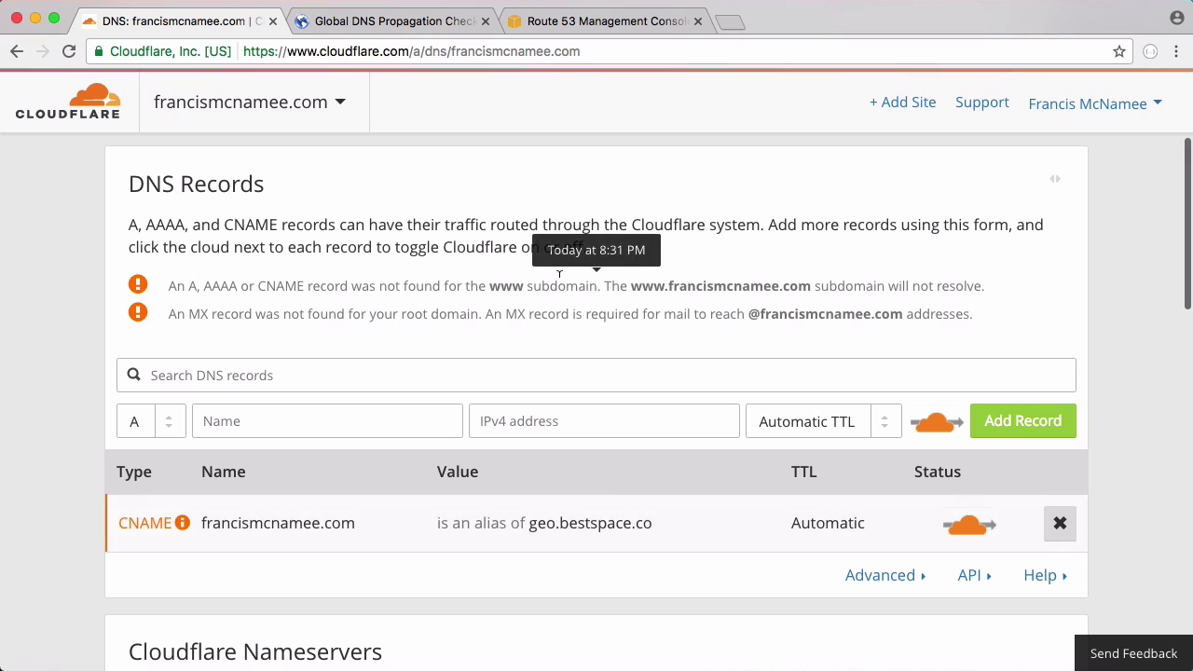
{"action": "scroll", "coordinate": [573, 335], "scroll_direction": "up", "scroll_amount": 2}
{"action": "scroll", "coordinate": [573, 335], "scroll_direction": "down", "scroll_amount": 2}
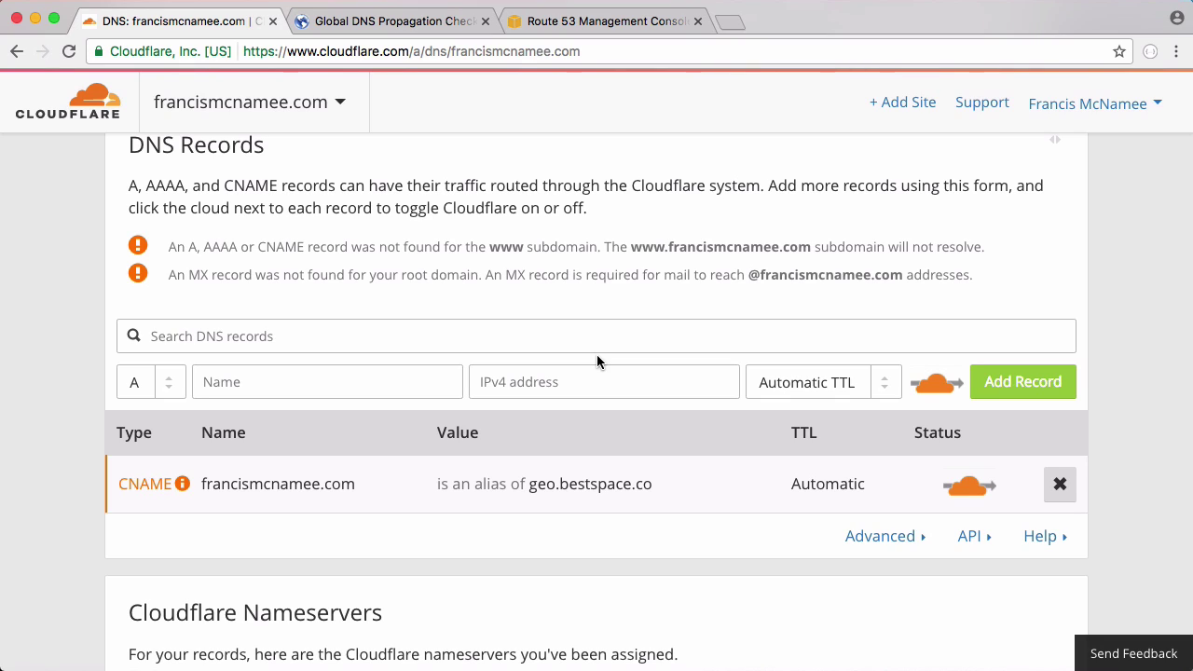
Turn off Cloudflare proxying on the CNAME and run dig francismcnamee.com in Terminal
{"action": "left_click", "coordinate": [970, 499]}
{"action": "key", "text": "super+Tab"}
{"action": "type", "text": "dig "}
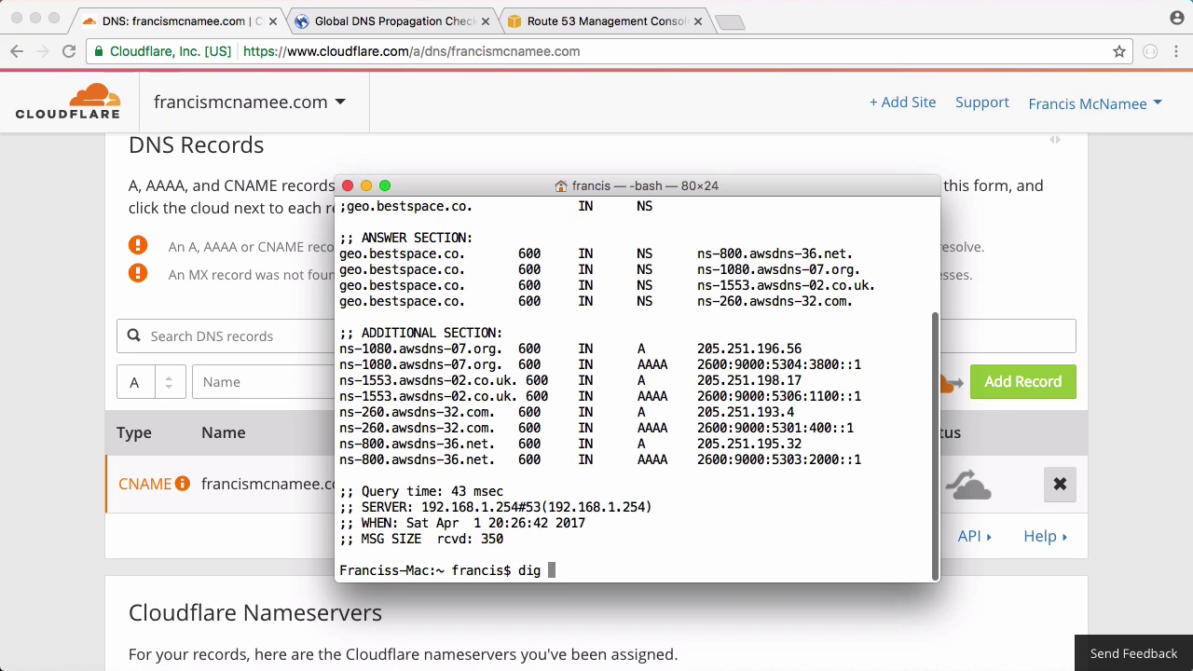
{"action": "type", "text": "francismcnamee.com"}
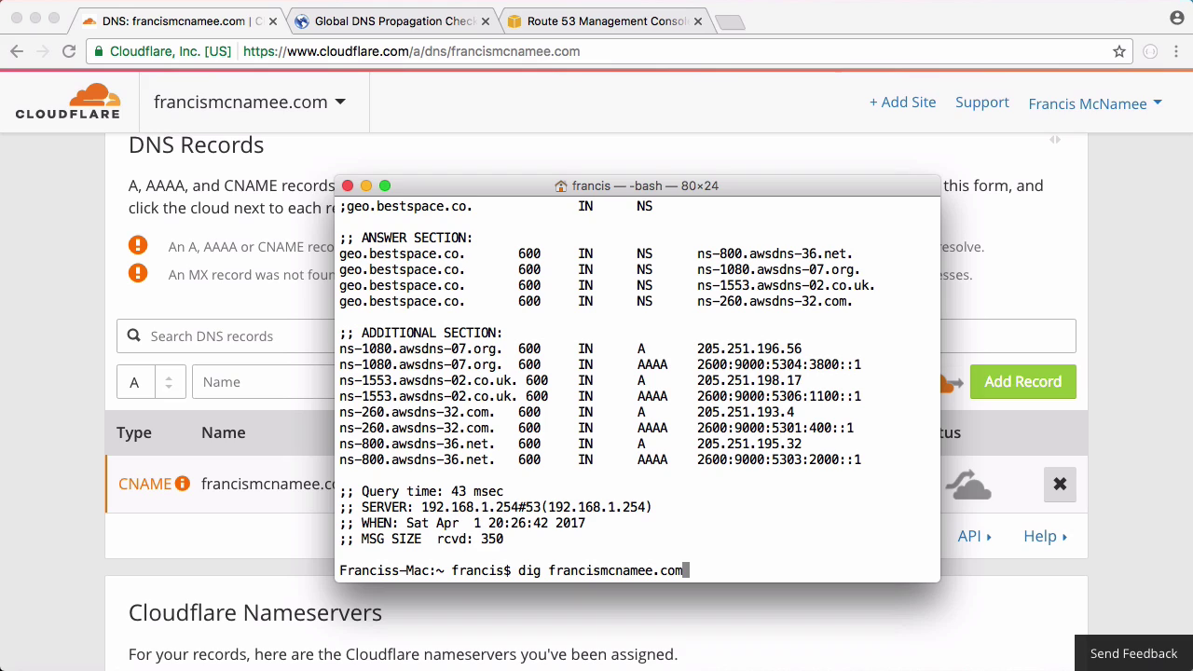
{"action": "key", "text": "Return"}
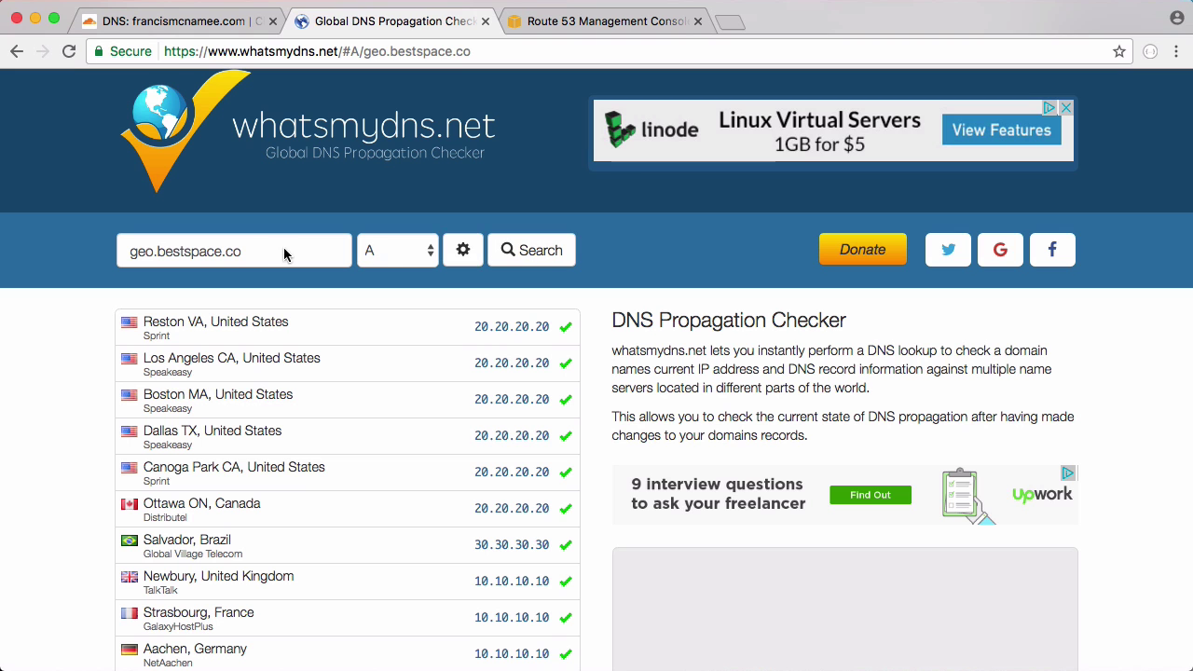
Check francismcnamee.com's DNS propagation on whatsmydns
{"action": "left_click", "coordinate": [284, 247]}
{"action": "key", "text": "super+a"}
{"action": "type", "text": "francismcnamee.com"}
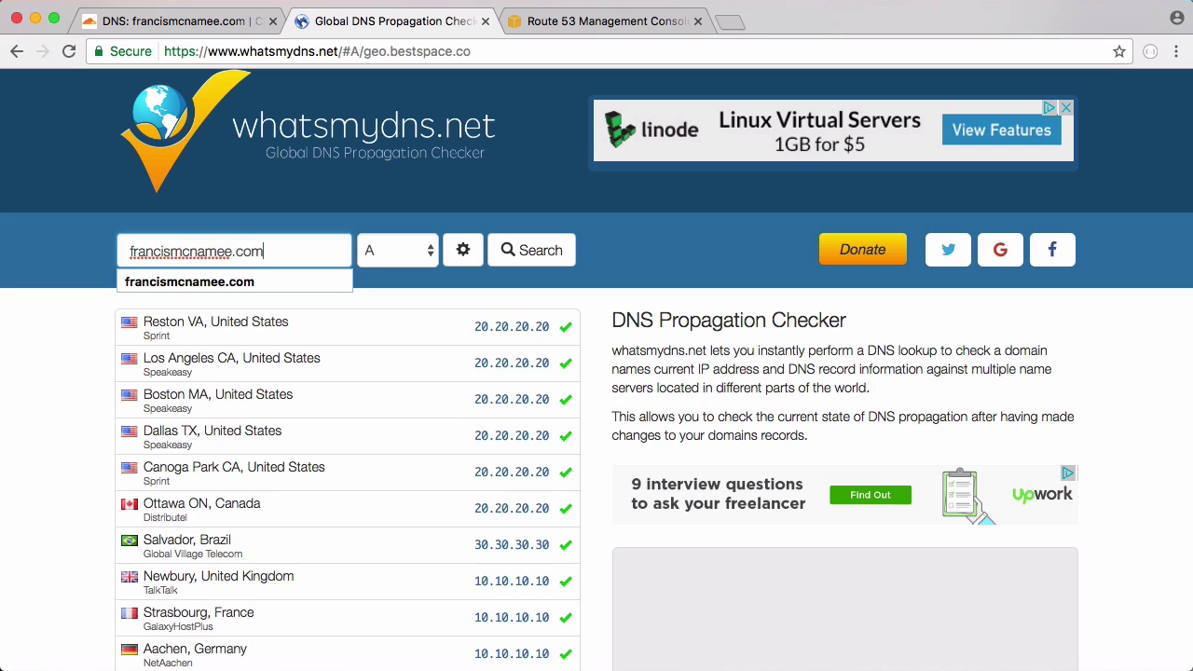
{"action": "key", "text": "Return"}
{"action": "scroll", "coordinate": [602, 363], "scroll_direction": "down", "scroll_amount": 5}
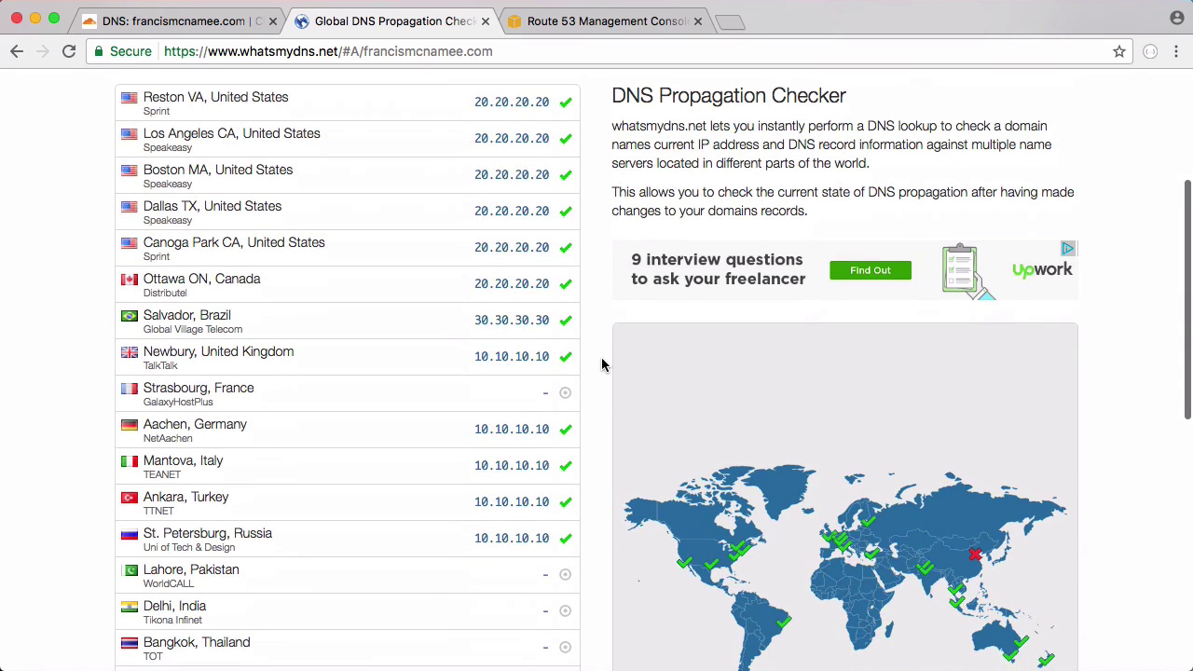
Turn Cloudflare proxying back on for the CNAME and rerun dig francismcnamee.com
{"action": "key", "text": "super+Tab"}
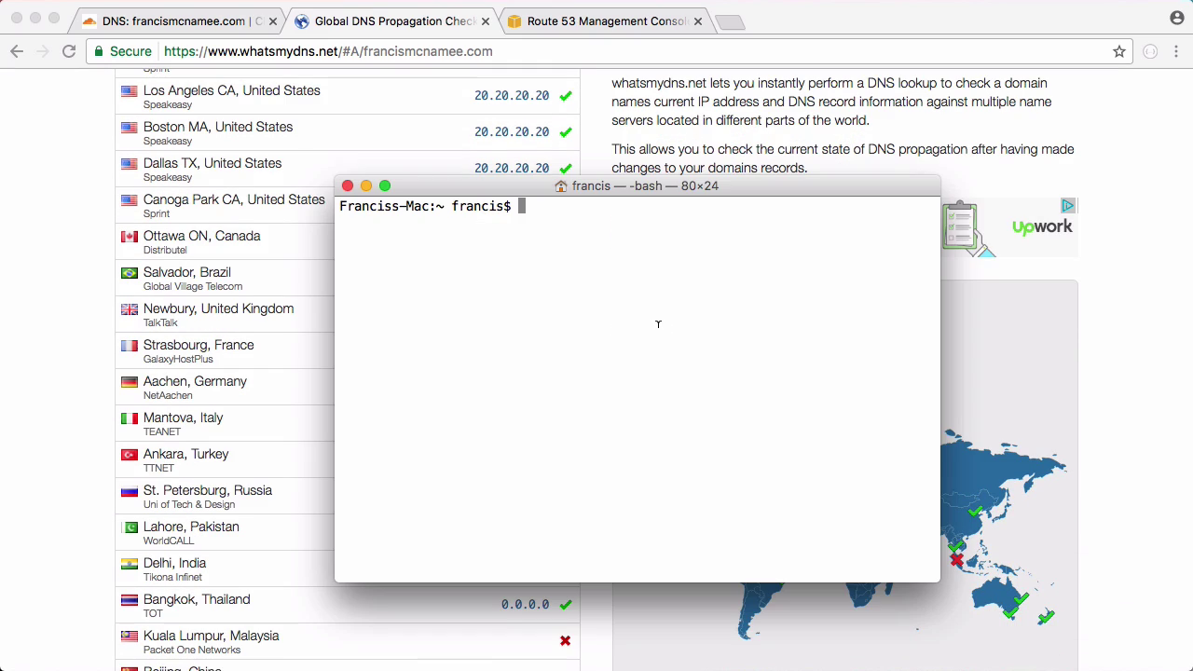
{"action": "left_click", "coordinate": [209, 20]}
{"action": "left_click", "coordinate": [989, 482]}
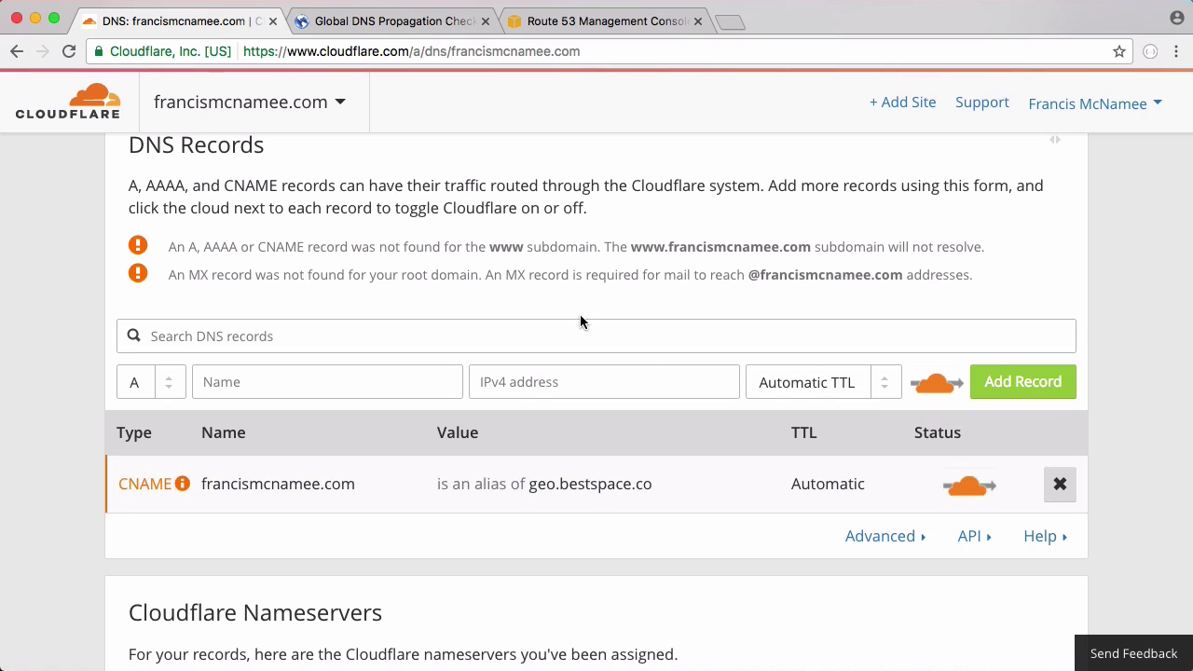
{"action": "key", "text": "super+Tab"}
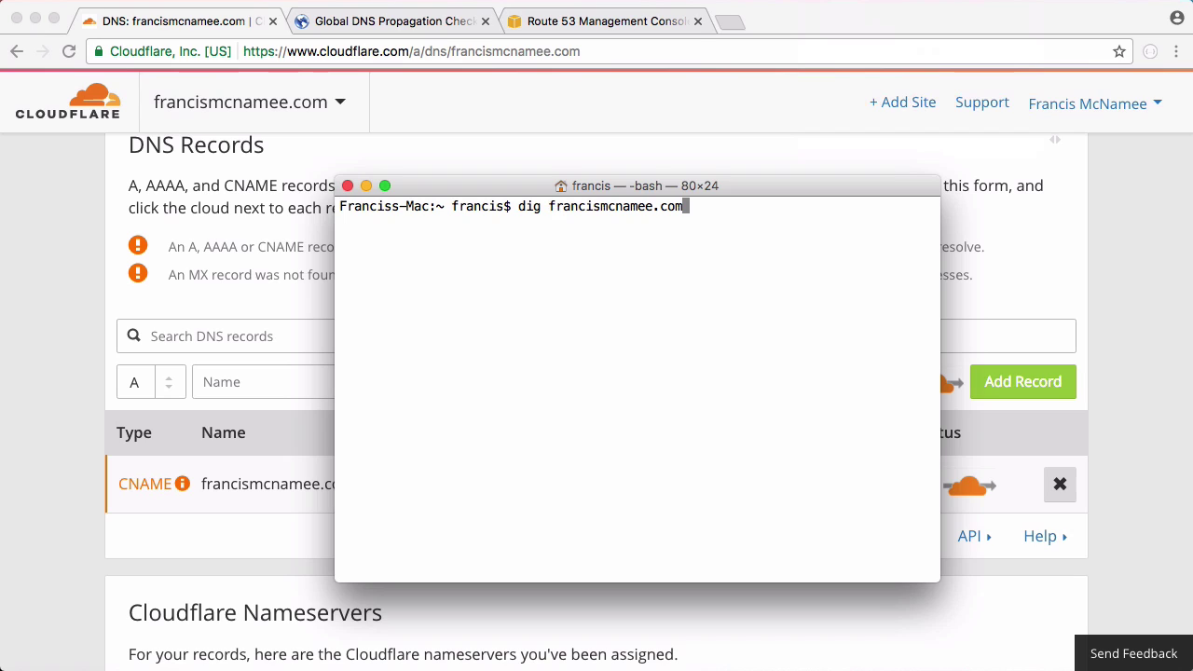
{"action": "key", "text": "Return"}
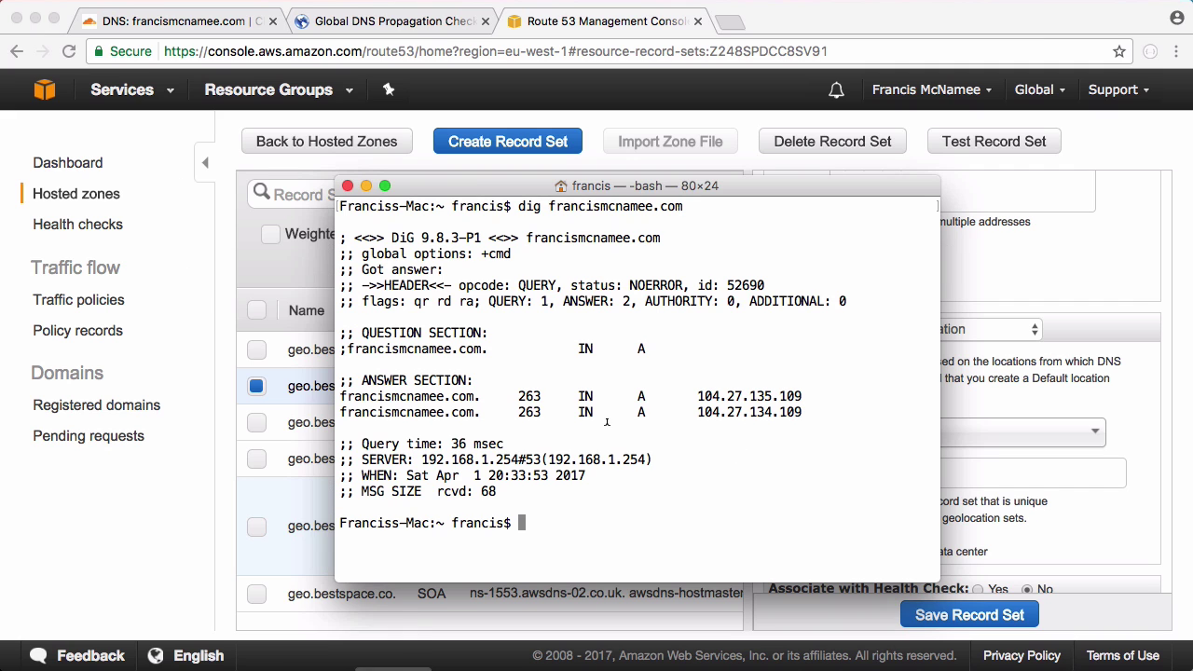
Return to Route 53, showing the 10.10.10.10 record's Europe geolocation settings
{"action": "key", "text": "super+Tab"}
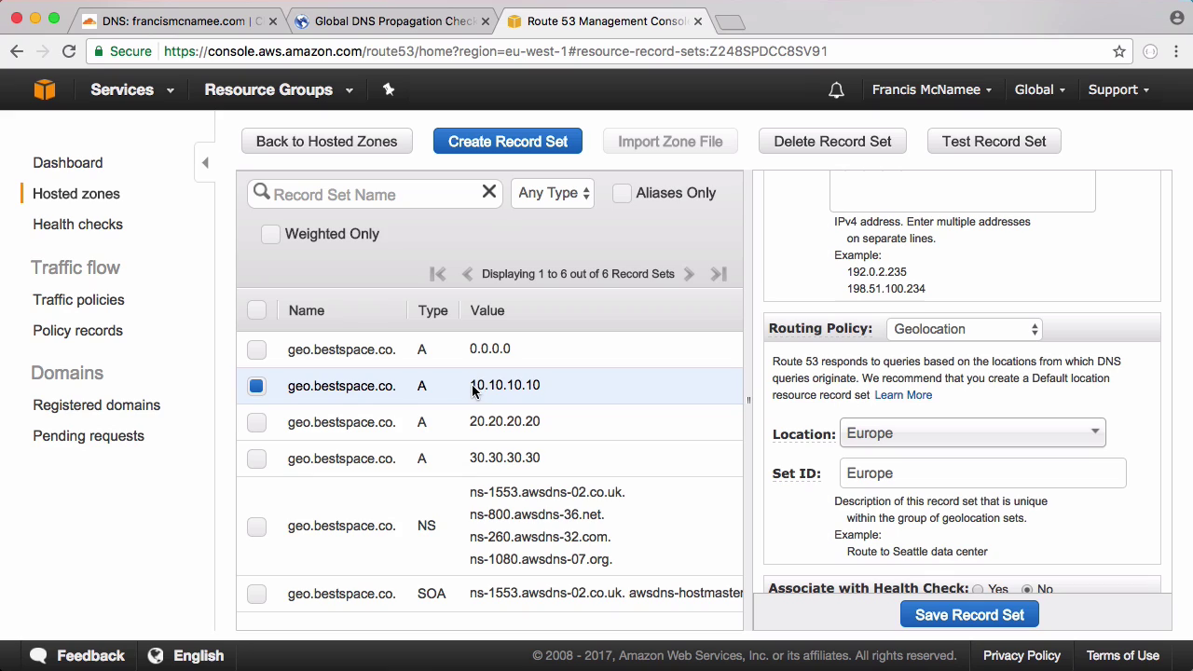